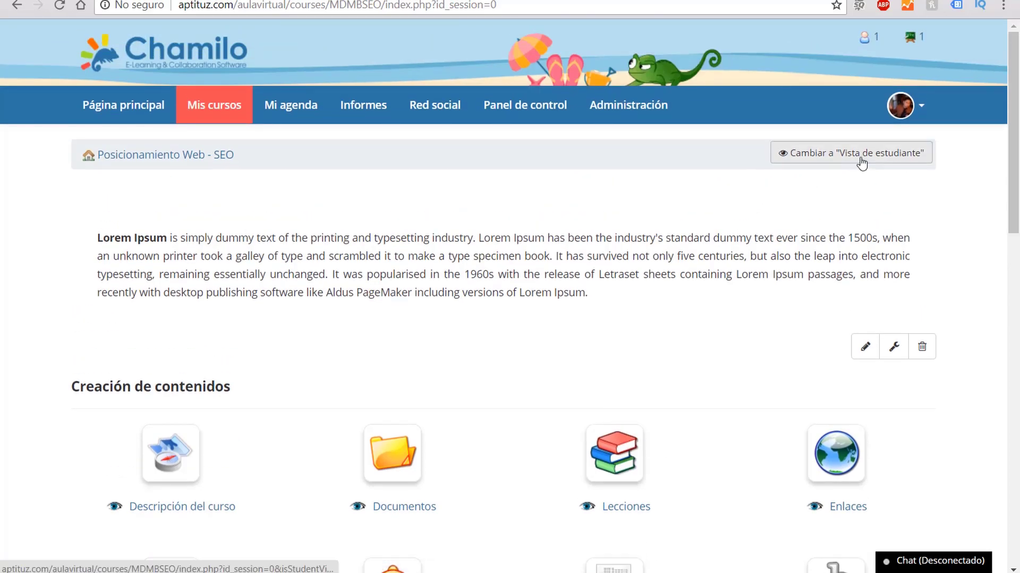
- Start a new SCORM lesson in the course's Lecciones tool and title it "Clase 01"
scroll(664, 398, down, 2)
click(627, 387)
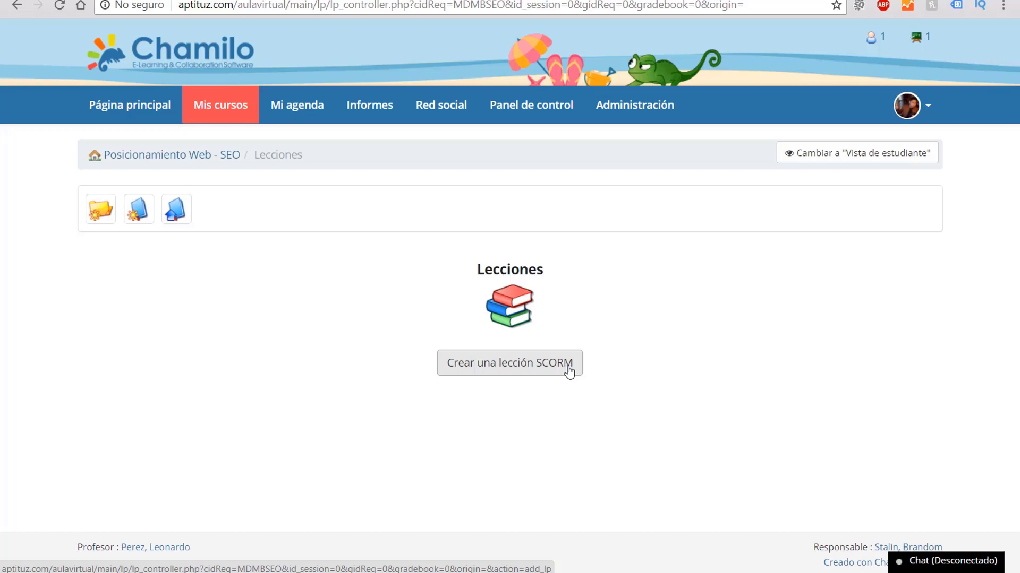
click(502, 372)
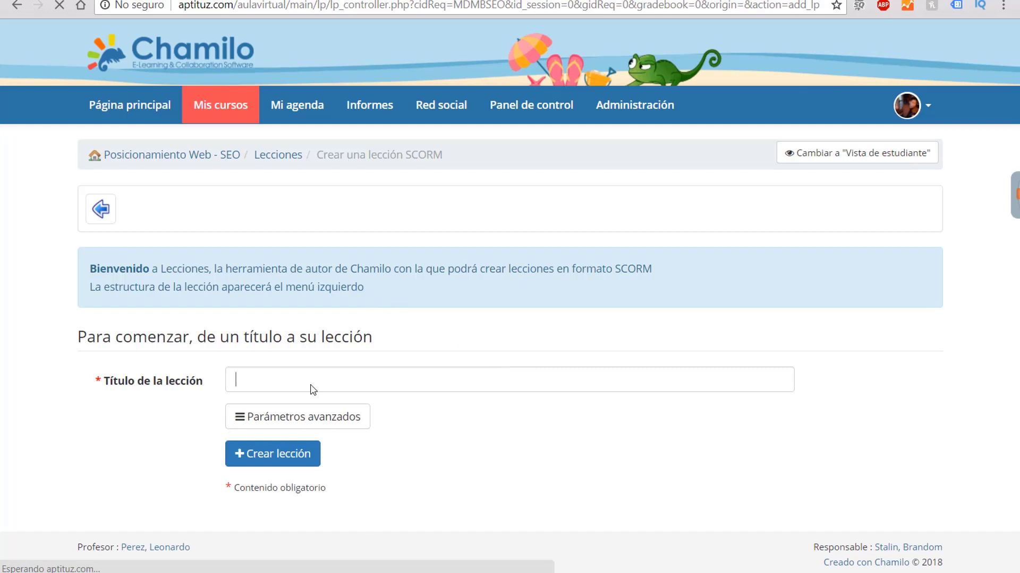
click(235, 378)
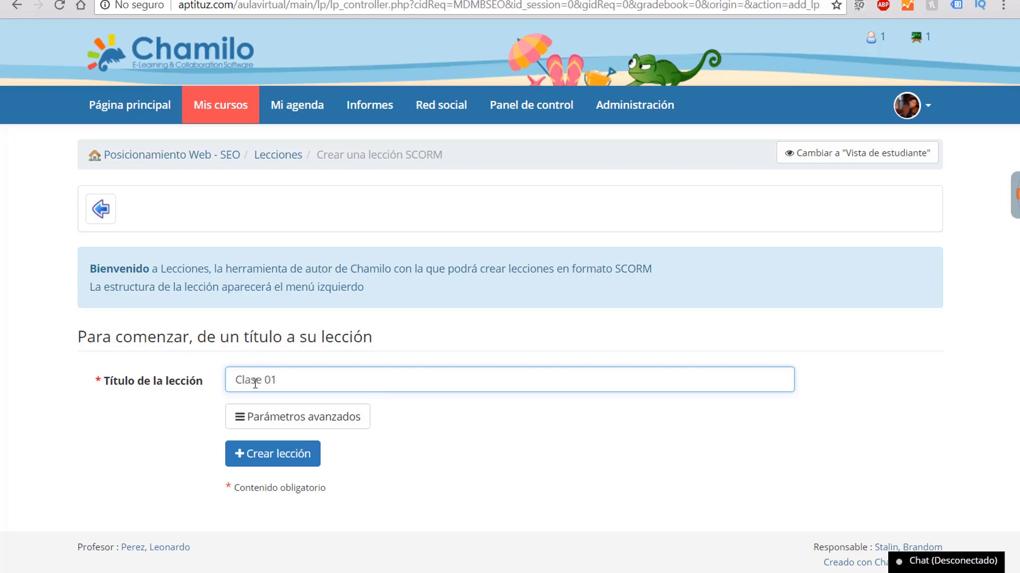
- Enable "Usar tiempo de fin de publicación" in the lesson's advanced parameters and create the lesson
click(286, 422)
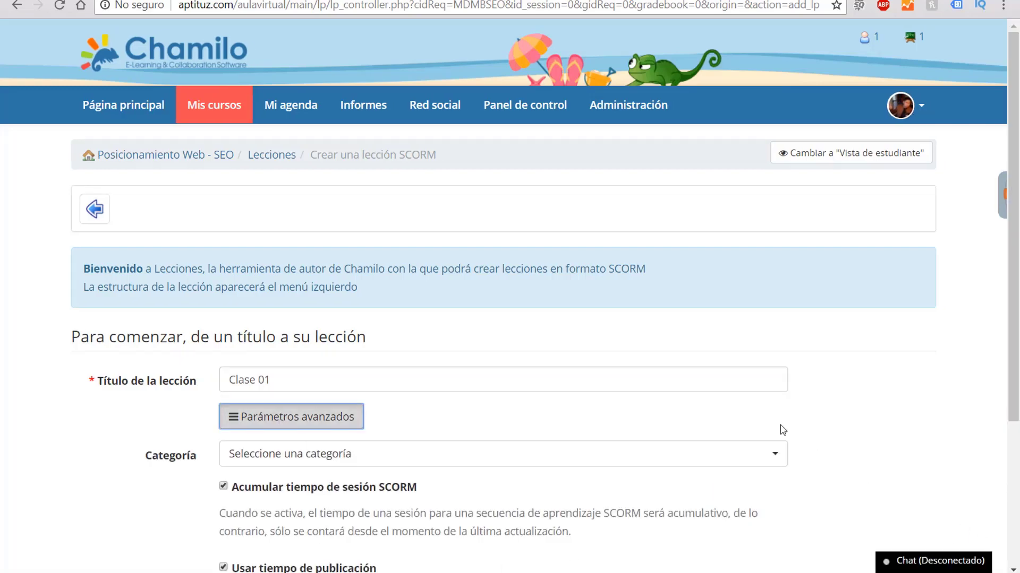
scroll(723, 414, down, 3)
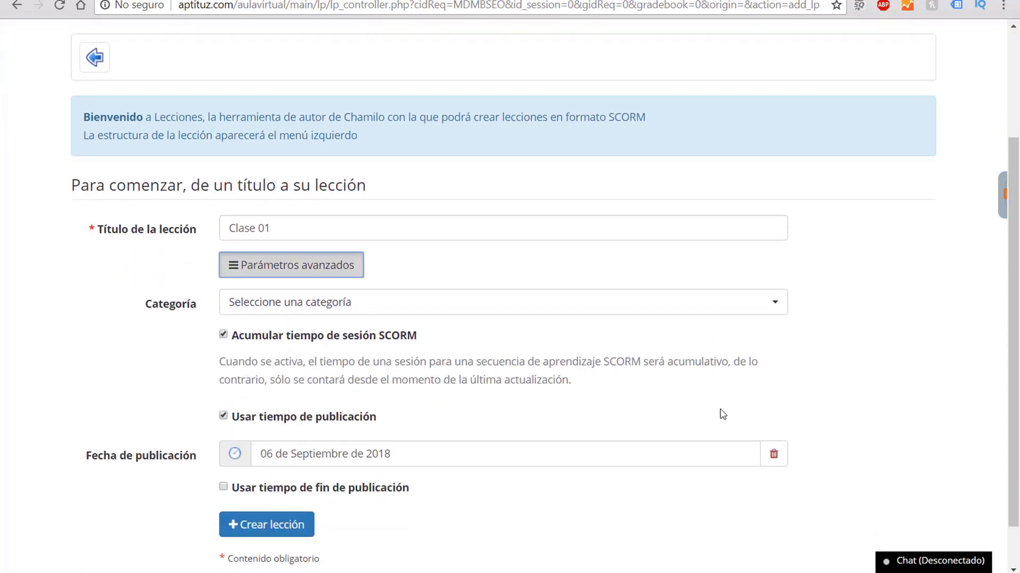
click(378, 303)
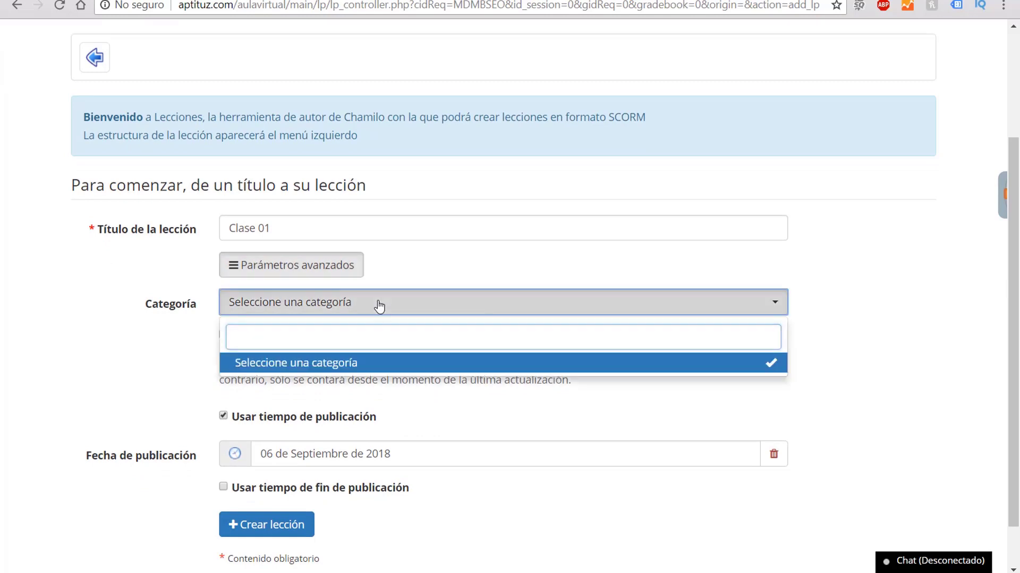
click(378, 303)
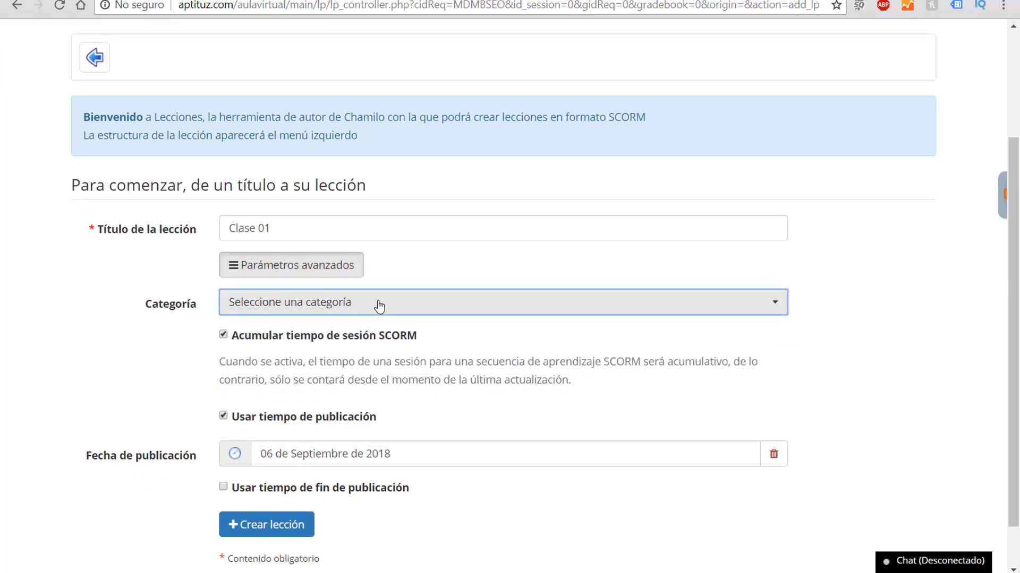
scroll(400, 319, down, 1)
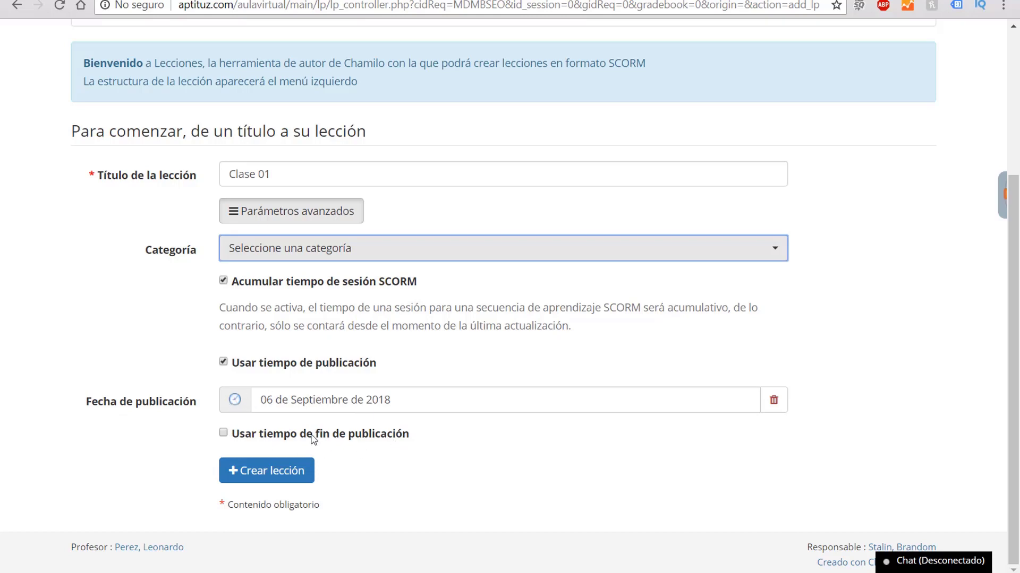
click(223, 433)
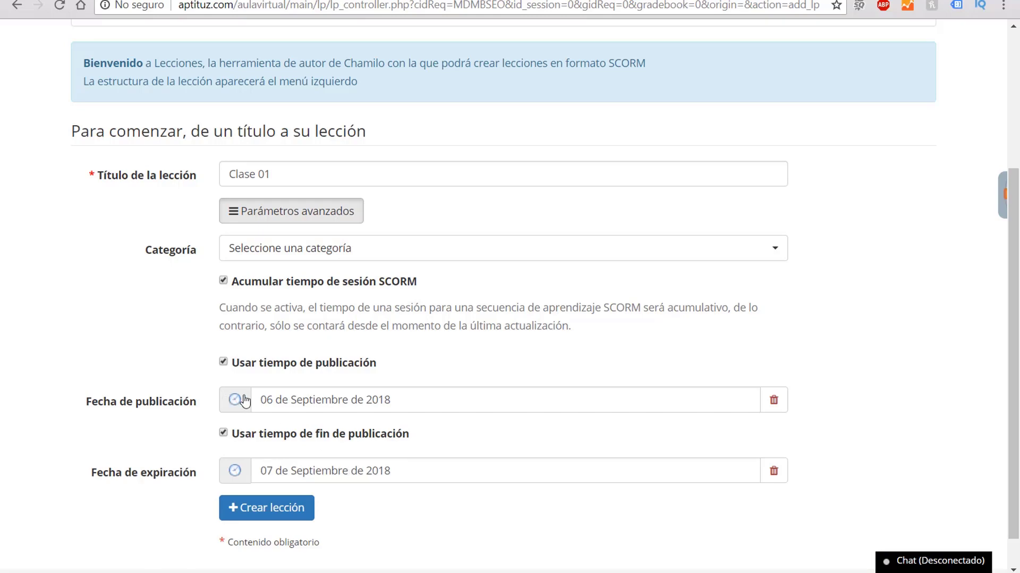
scroll(399, 519, up, 1)
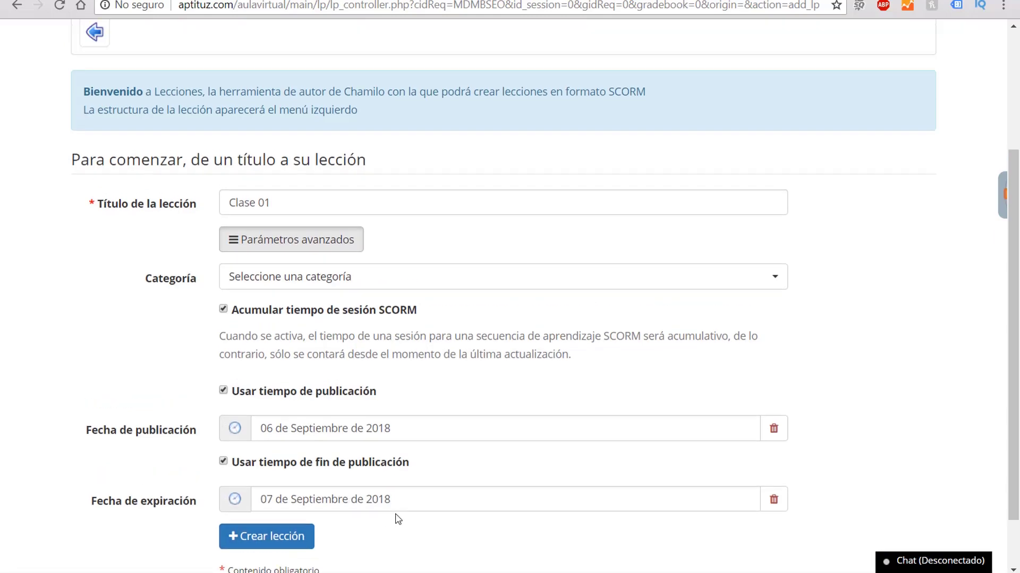
scroll(399, 519, down, 2)
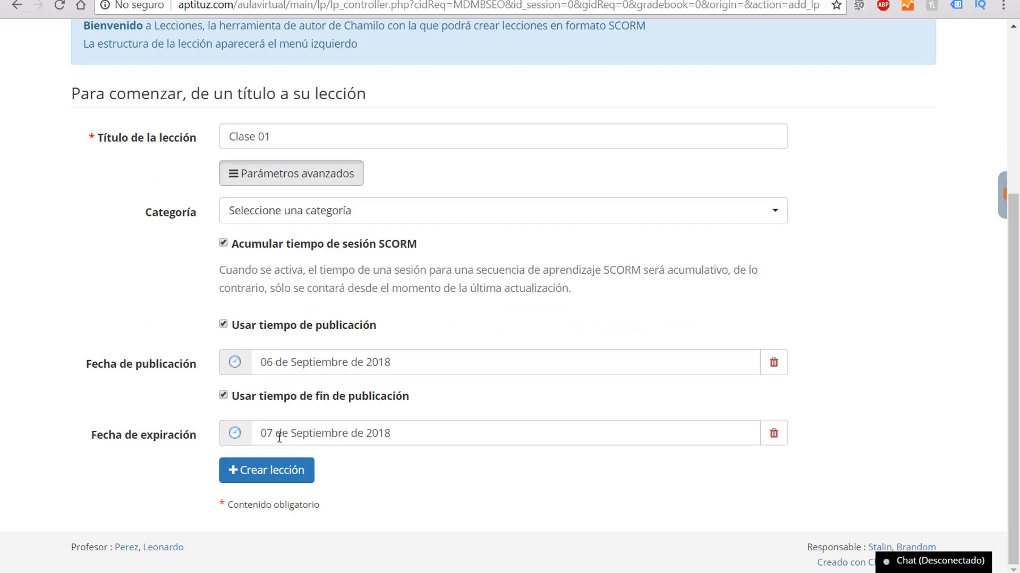
click(265, 477)
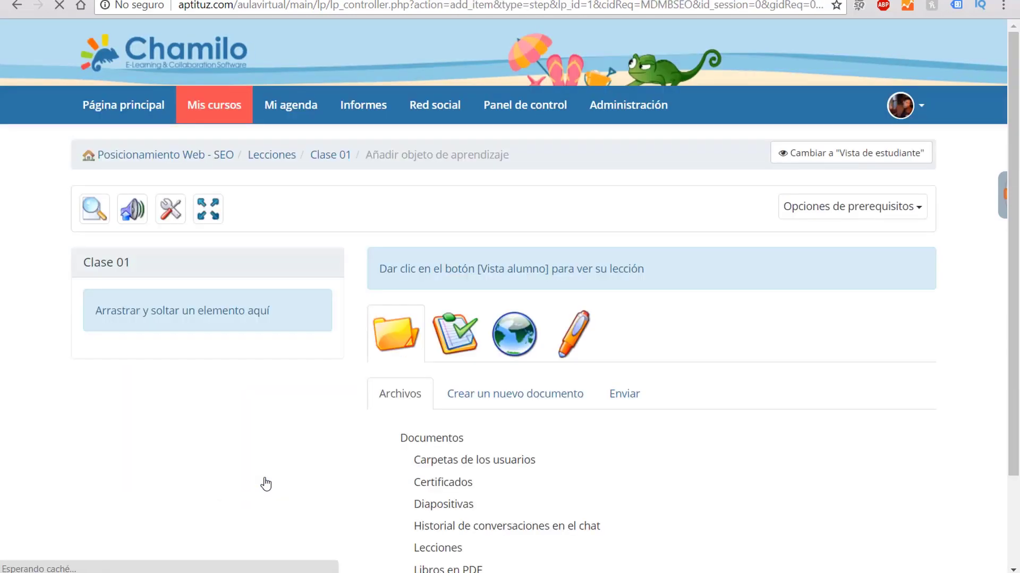
- Examine the types of learning objects that can be added to the lesson, including exercises, links and documents
scroll(348, 403, down, 2)
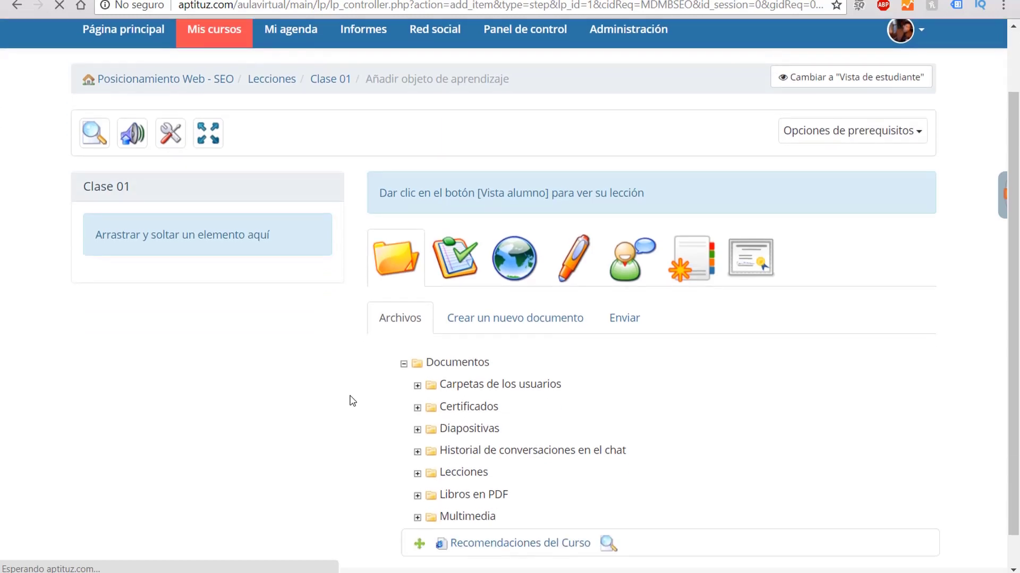
scroll(350, 401, down, 1)
scroll(350, 401, up, 2)
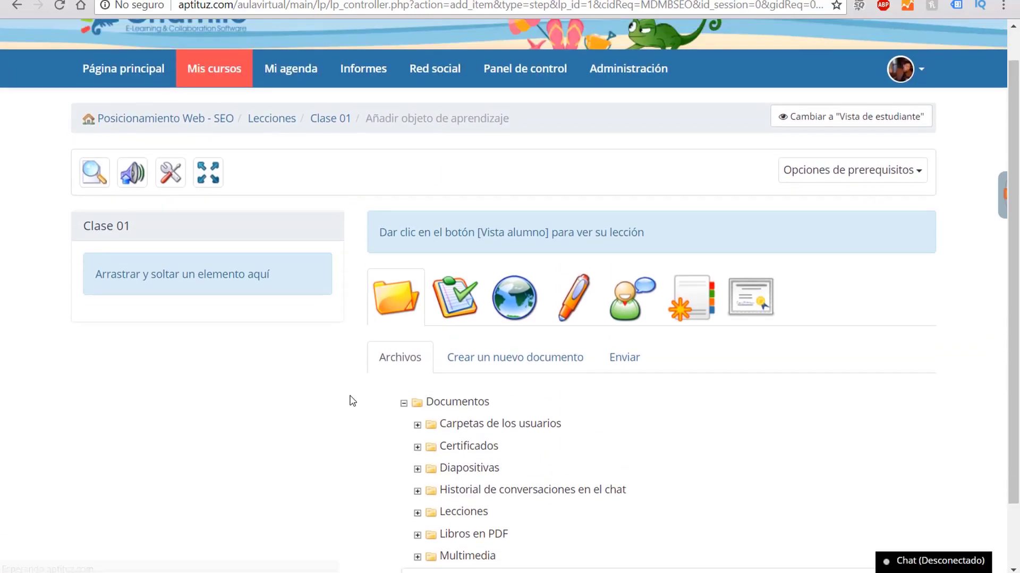
scroll(414, 354, down, 1)
scroll(416, 355, down, 1)
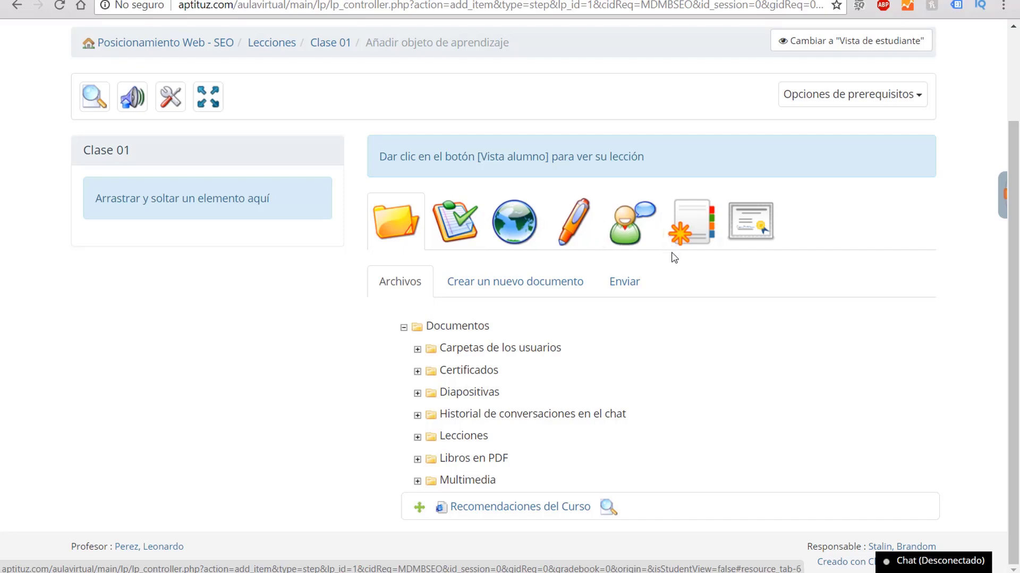
click(446, 217)
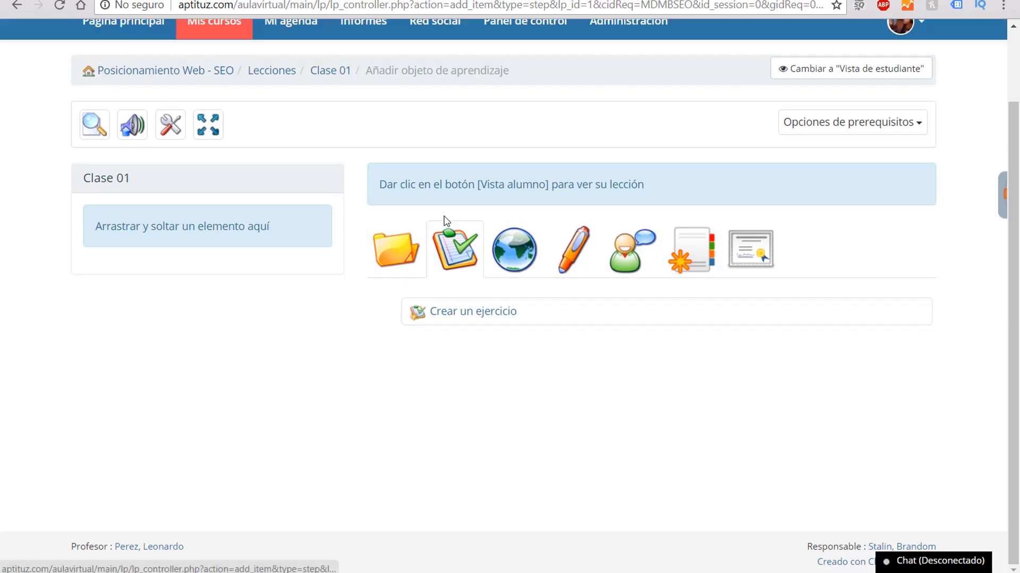
click(507, 258)
click(402, 266)
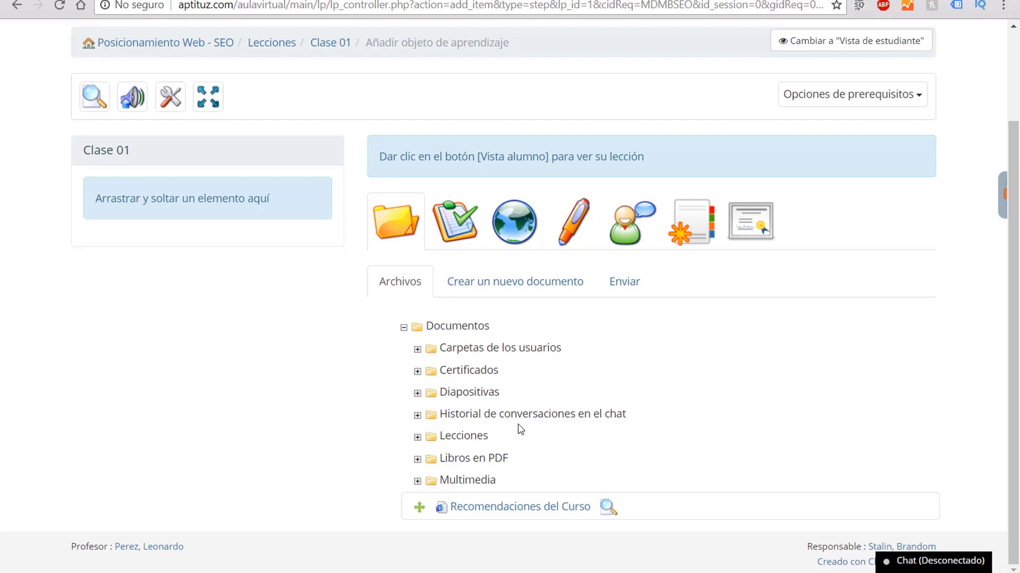
- Add CURSO-DE-CHAMILO.pdf from the Diapositivas folder to the Clase 01 lesson
double_click(471, 393)
click(418, 394)
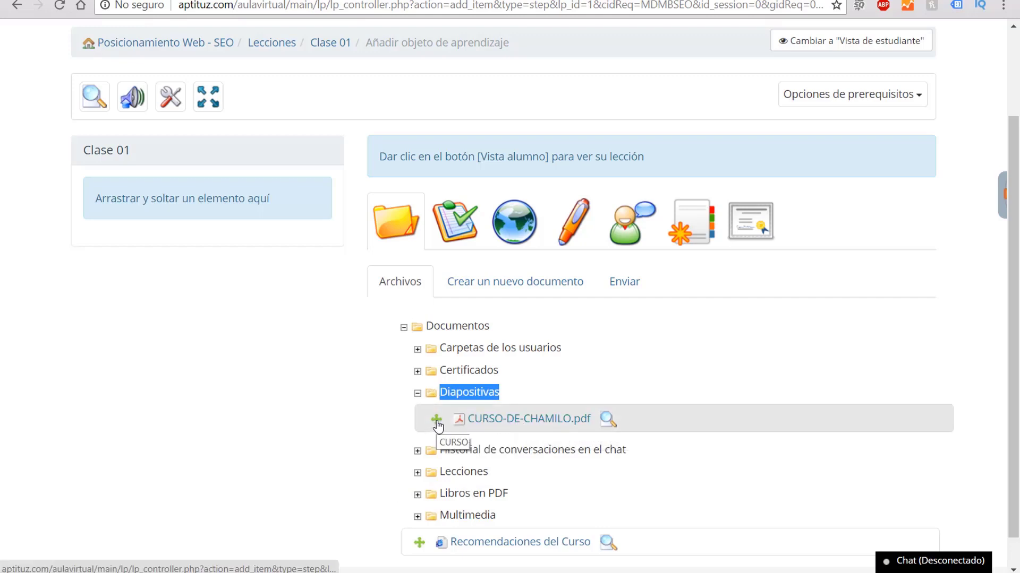
drag(438, 425, 211, 301)
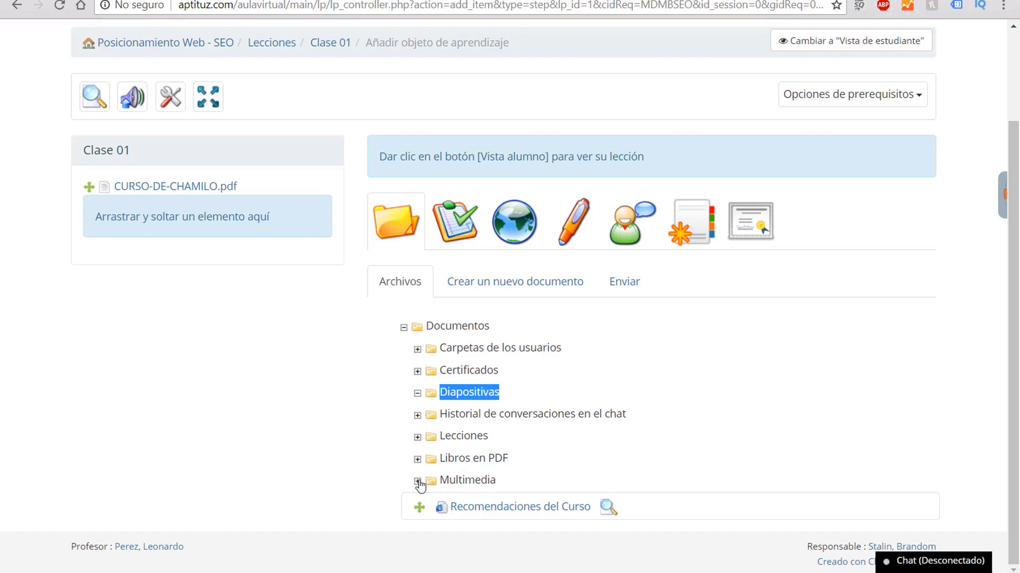
- Add "Video de Clase 01" from the Multimedia folder to the lesson, placing it above CURSO-DE-CHAMILO.pdf
click(452, 481)
scroll(456, 483, down, 1)
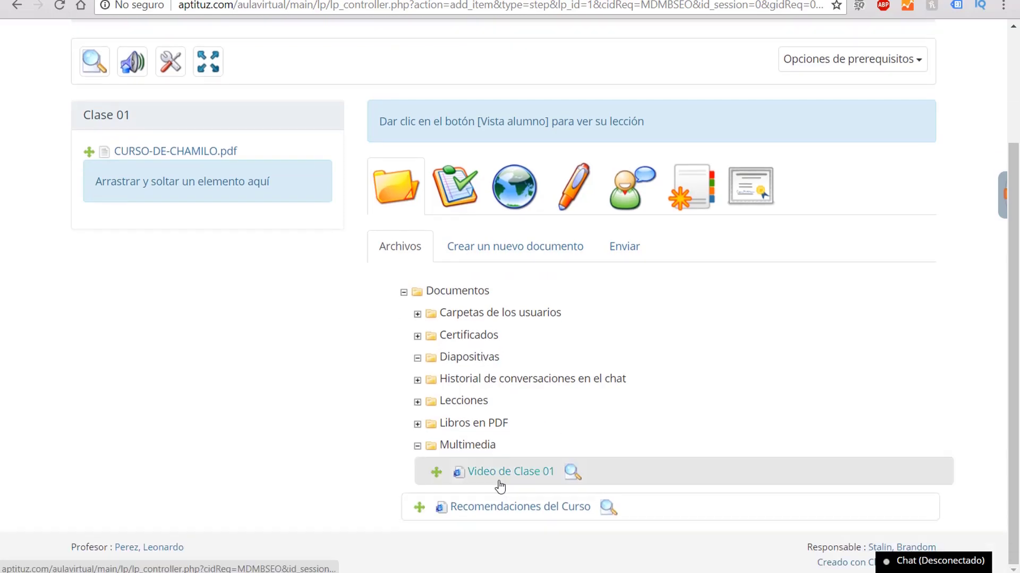
drag(499, 480, 167, 228)
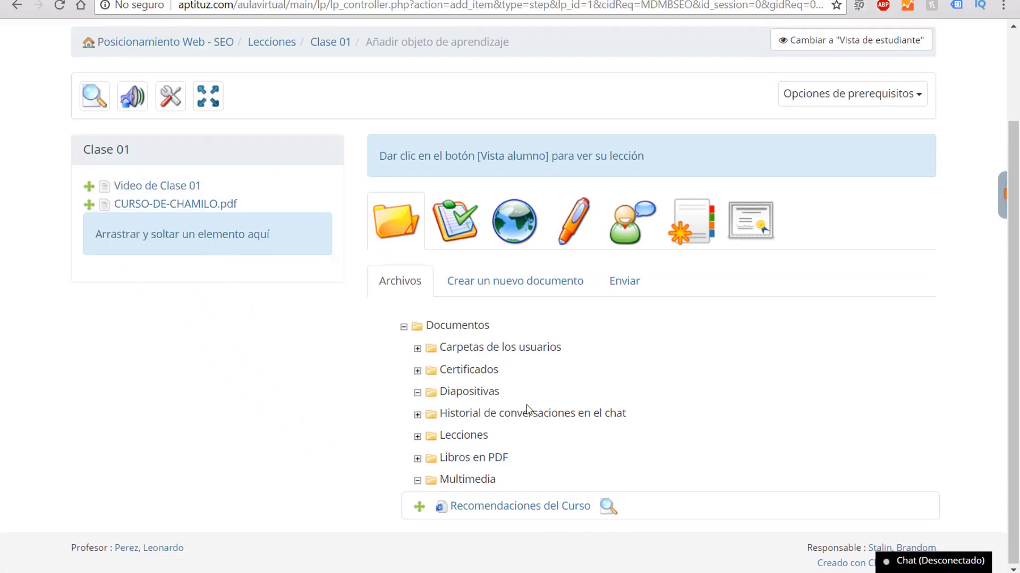
- Add Como-hacer-tienda-virtual.pdf from the Libros en PDF folder as the last item of the lesson
click(418, 458)
click(418, 459)
click(418, 459)
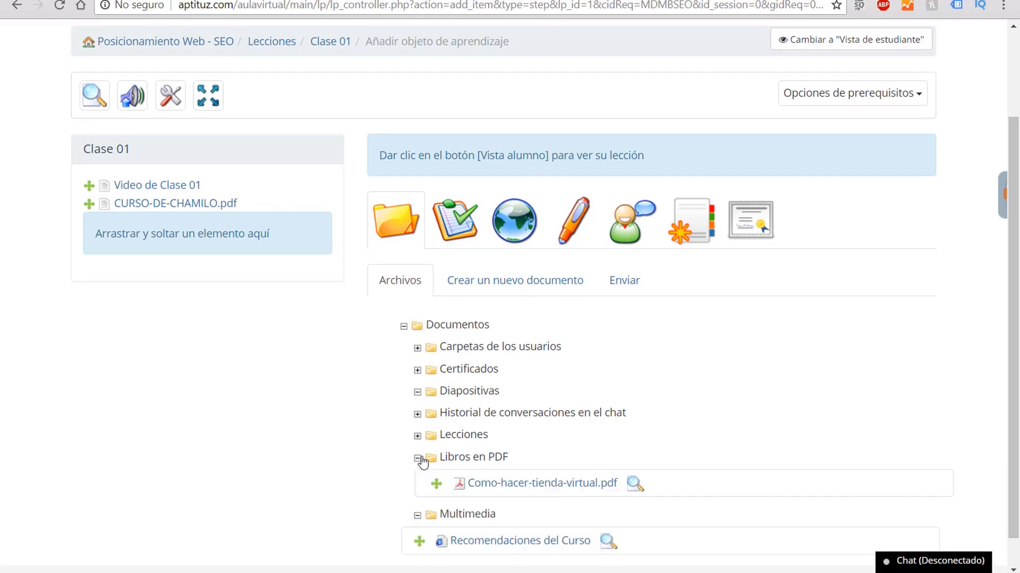
drag(512, 487, 276, 266)
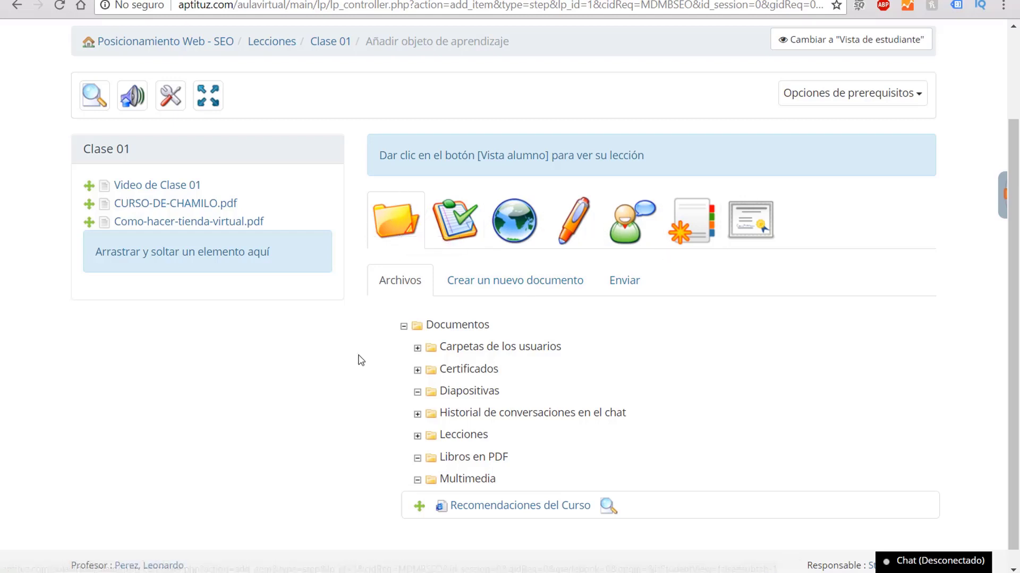
scroll(378, 361, down, 1)
scroll(590, 404, up, 1)
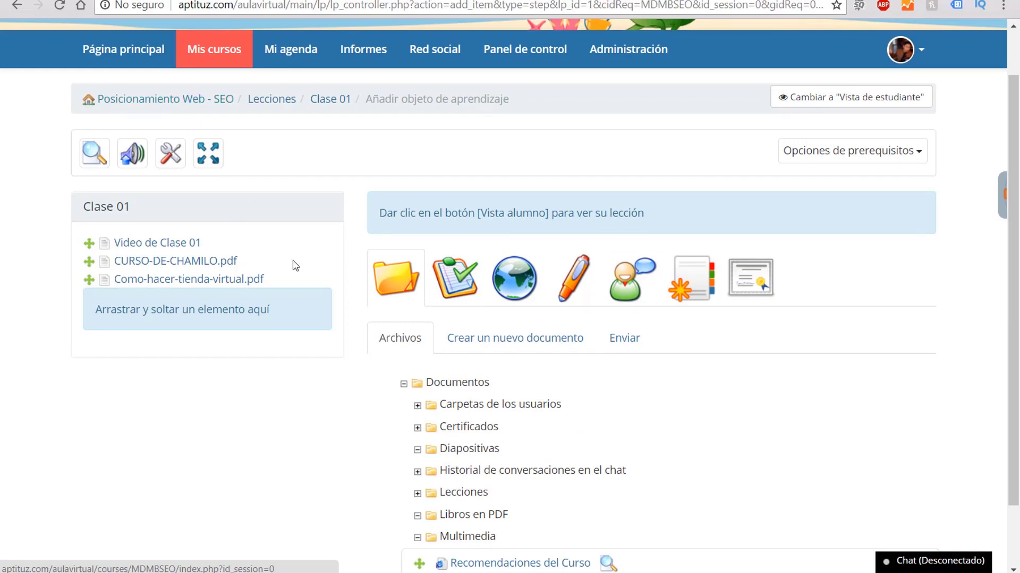
scroll(345, 371, down, 1)
scroll(382, 415, up, 1)
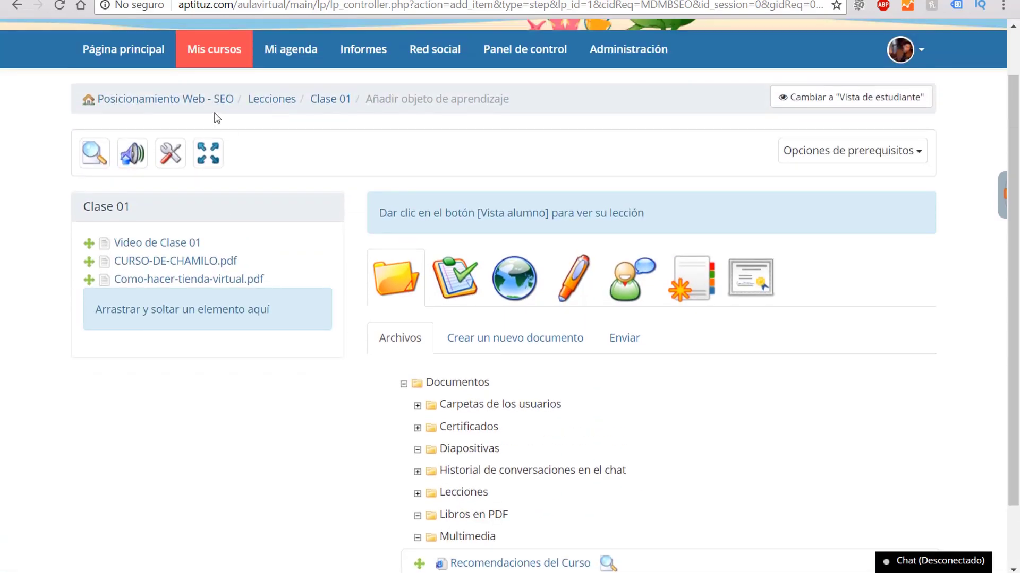
scroll(250, 360, down, 1)
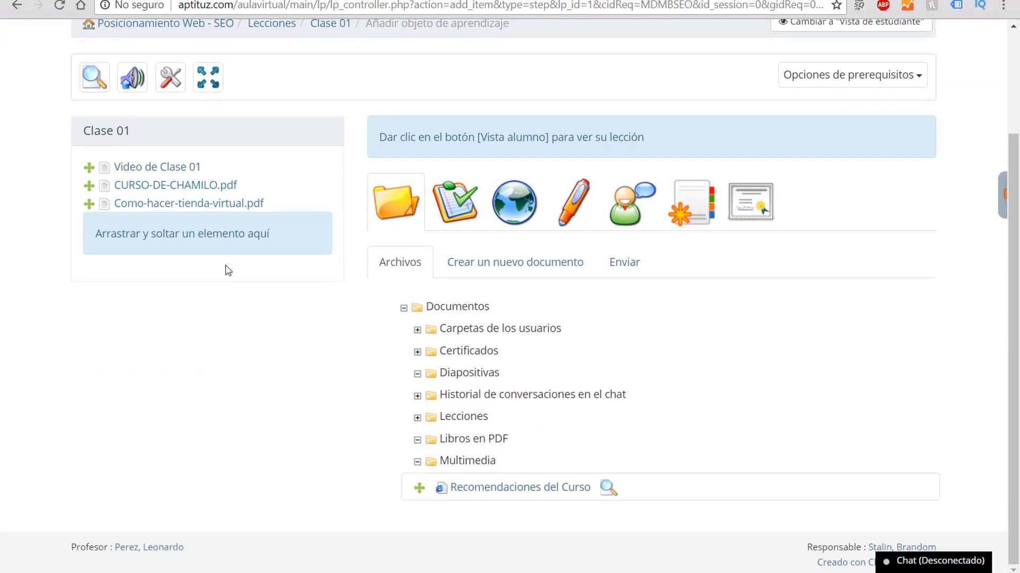
- Return to the Posicionamiento Web - SEO course home page and switch it to the student view
scroll(251, 305, up, 2)
click(151, 158)
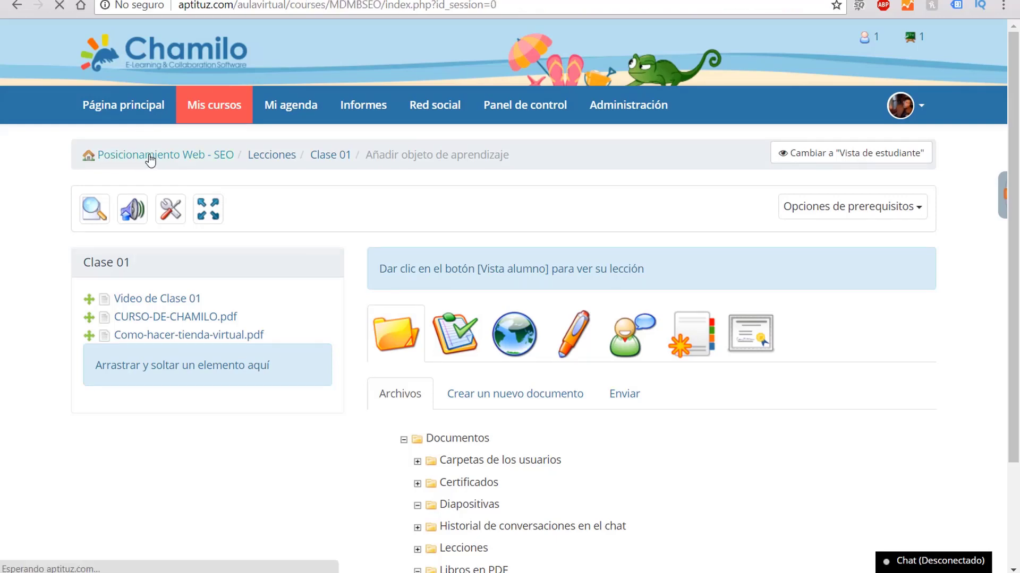
scroll(371, 235, down, 2)
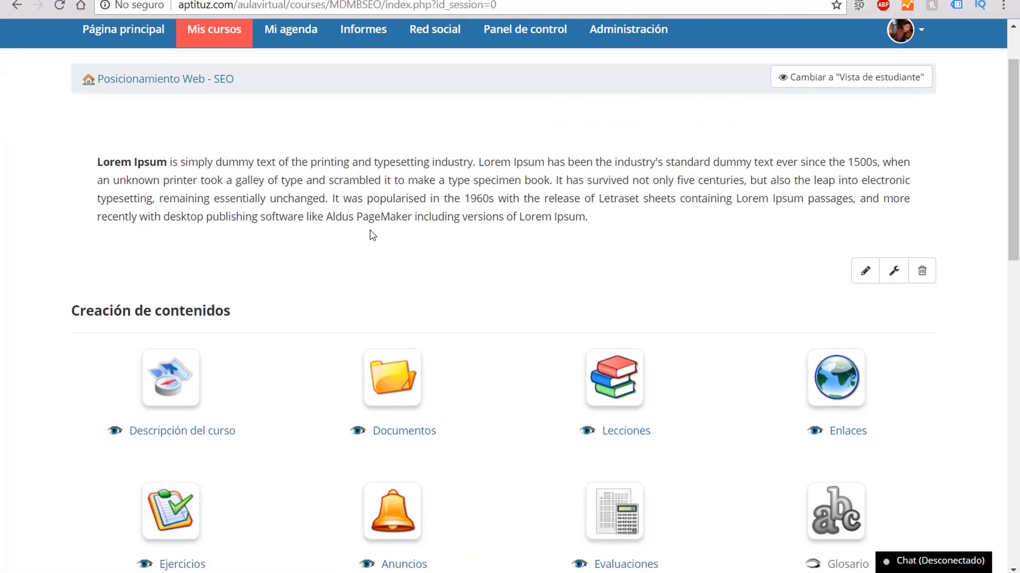
scroll(356, 256, up, 2)
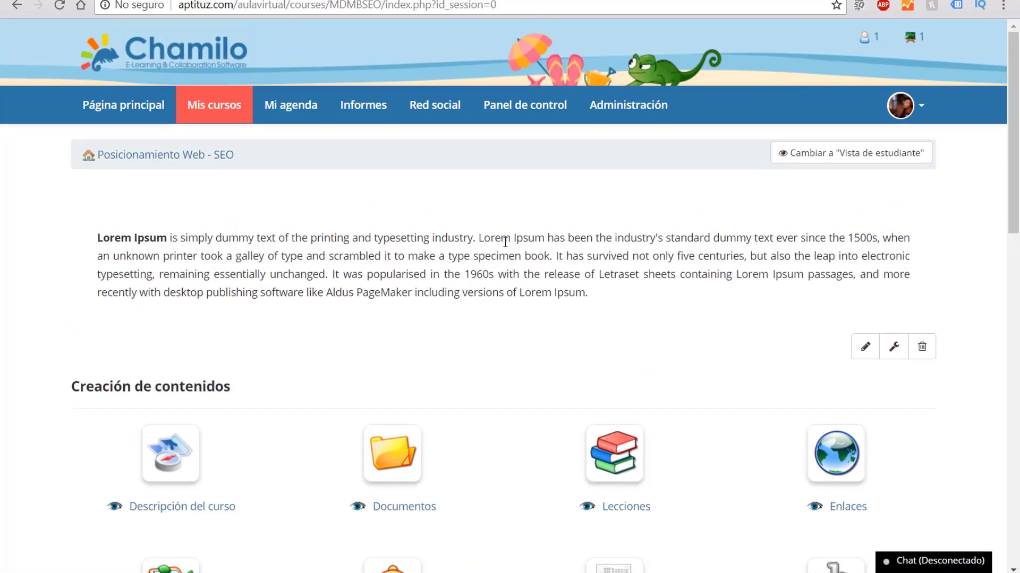
click(824, 160)
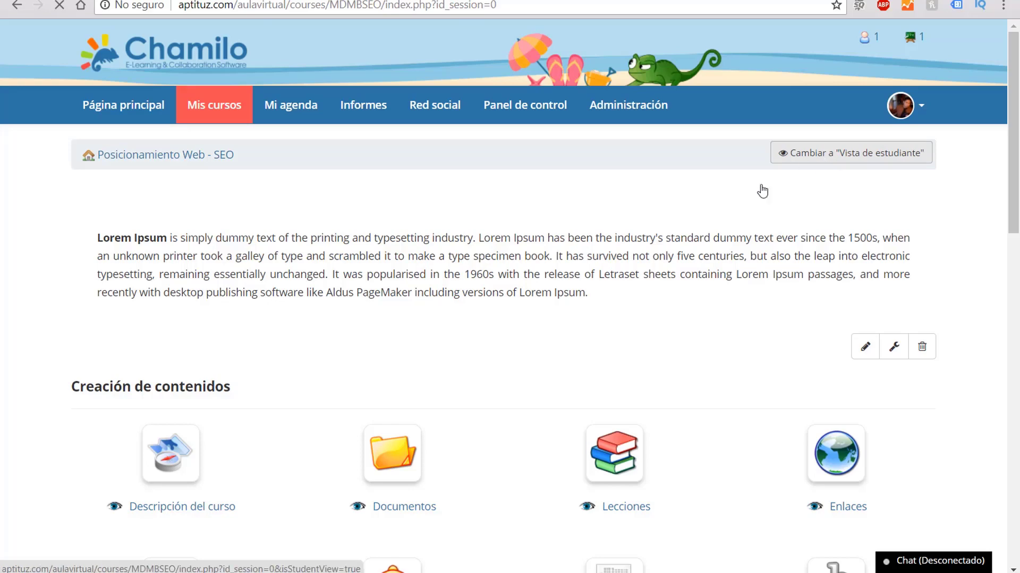
scroll(406, 357, down, 2)
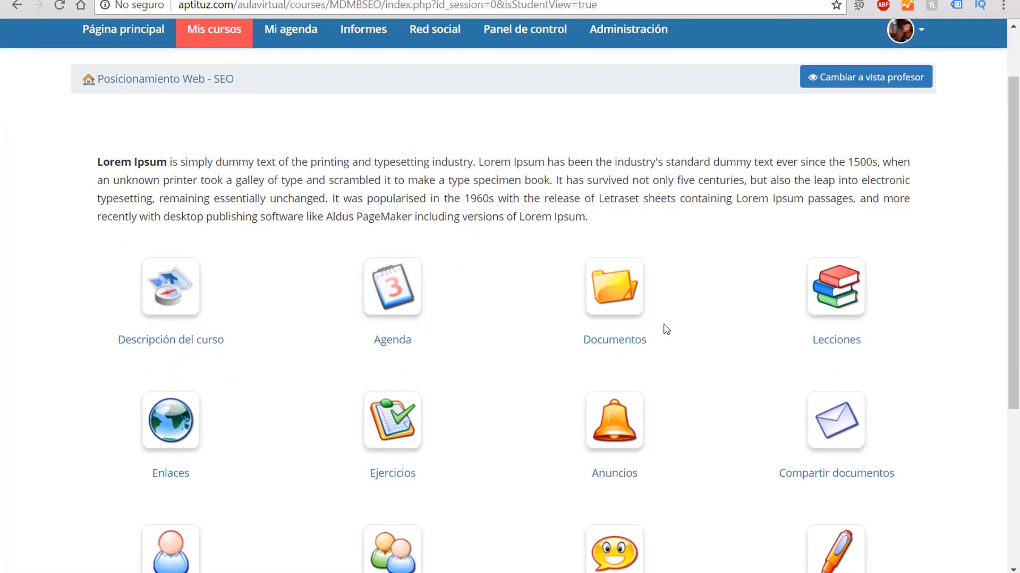
- Open the Clase 01 lesson from Lecciones as a student, play its embedded video briefly and pause it
click(840, 285)
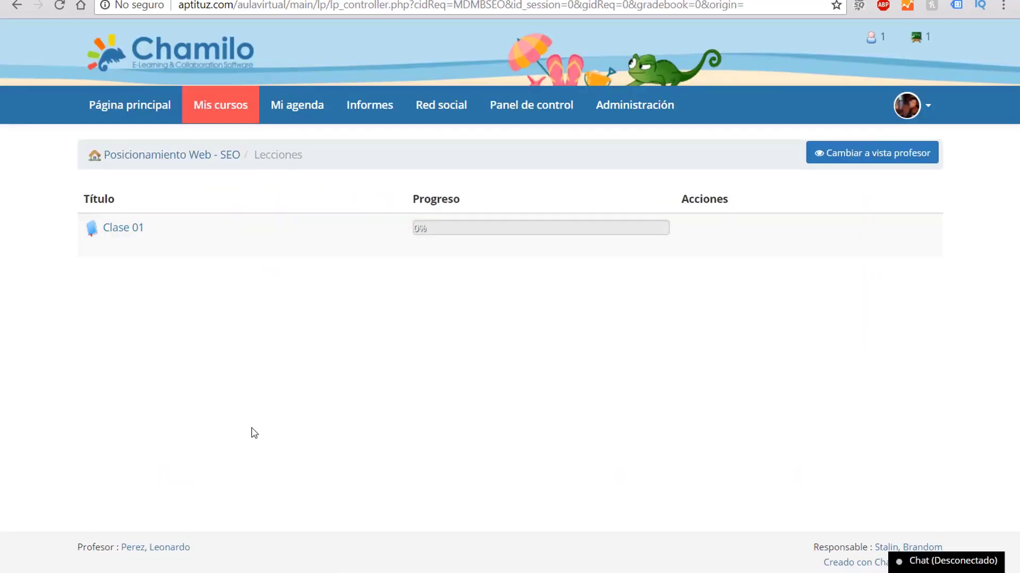
click(131, 230)
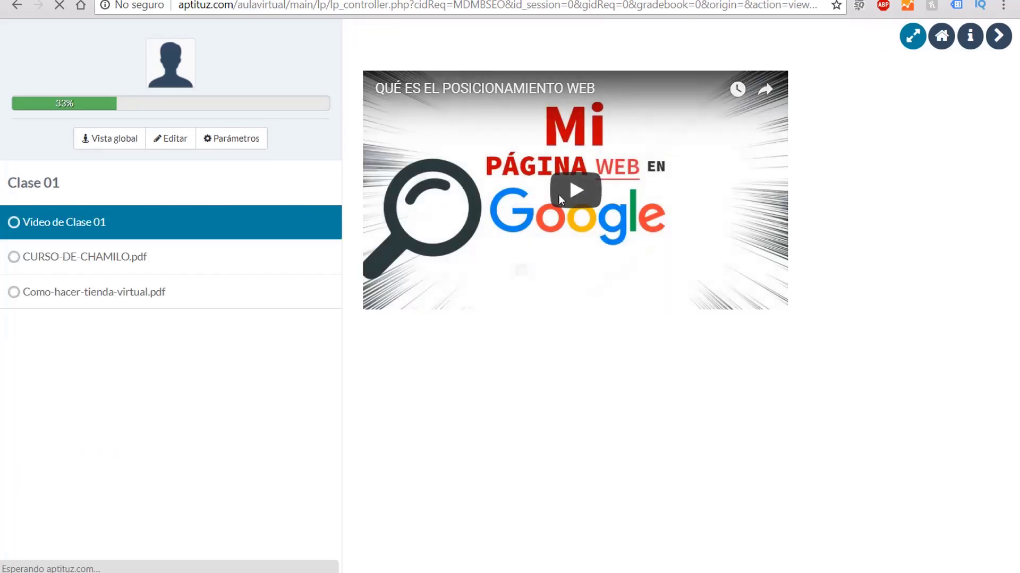
click(582, 188)
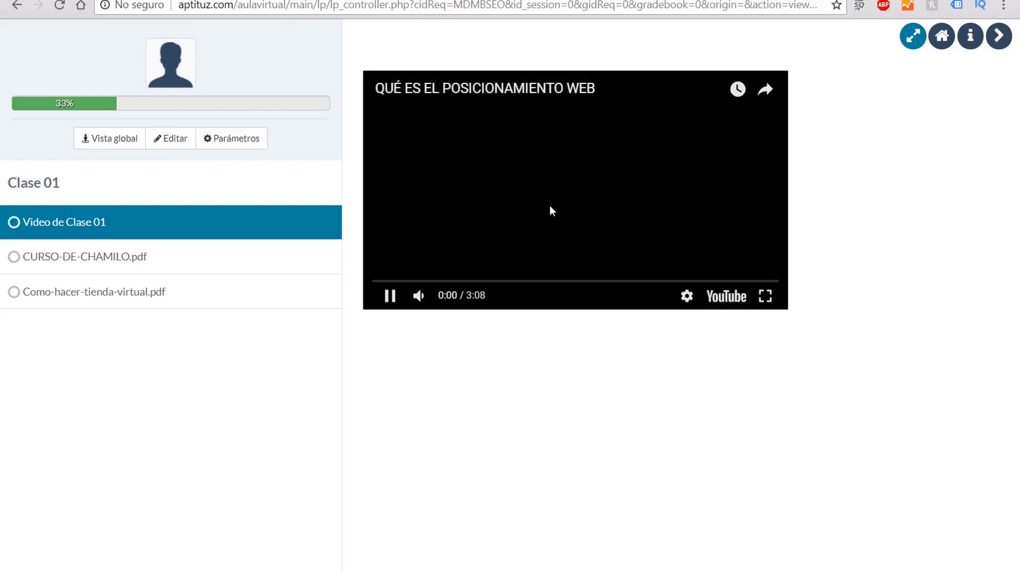
click(391, 299)
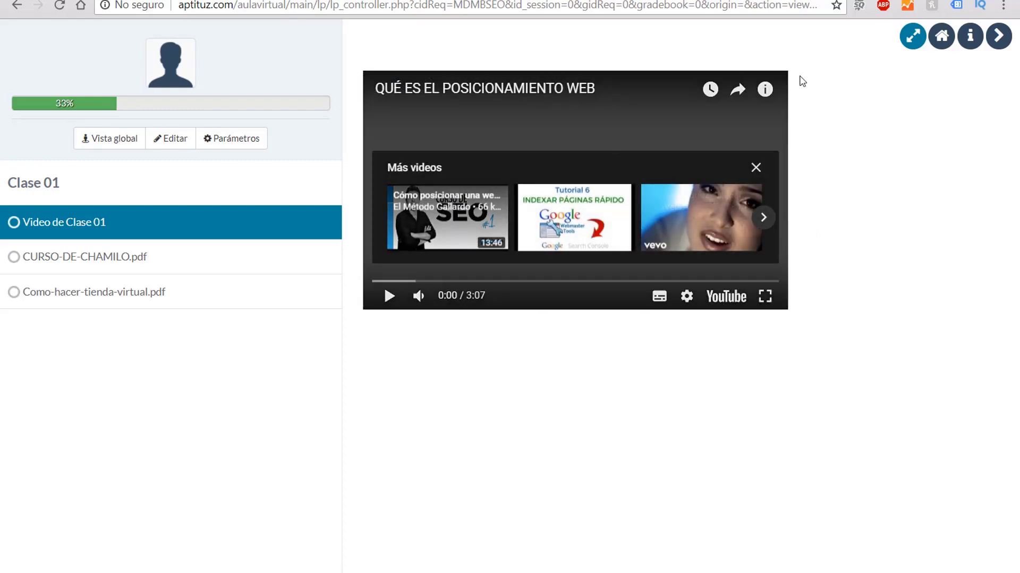
- Close the suggested videos over the player and look through the pages of CURSO-DE-CHAMILO.pdf in the Clase 01 lesson
click(756, 168)
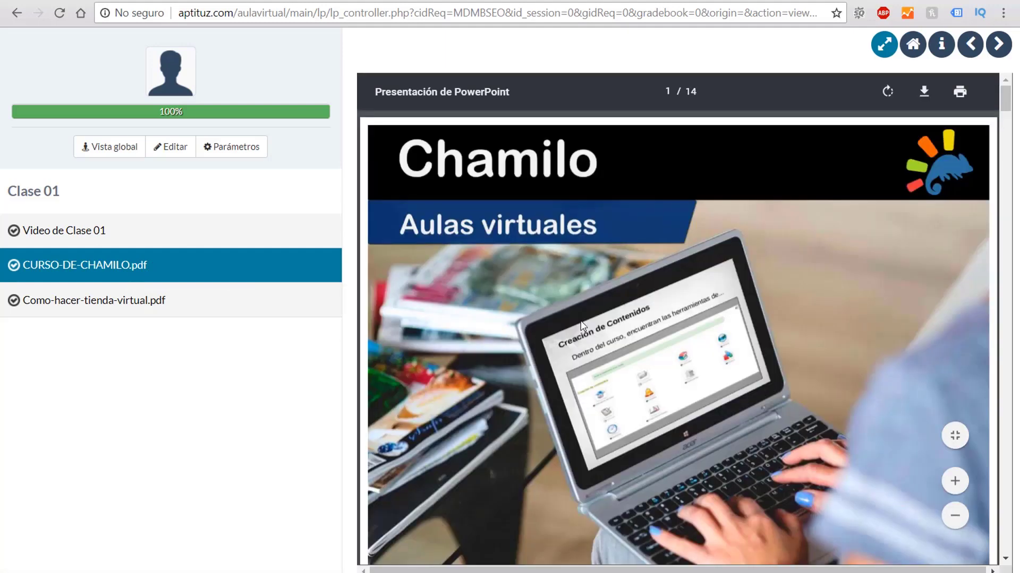
scroll(653, 390, down, 5)
scroll(654, 389, down, 9)
scroll(654, 389, up, 5)
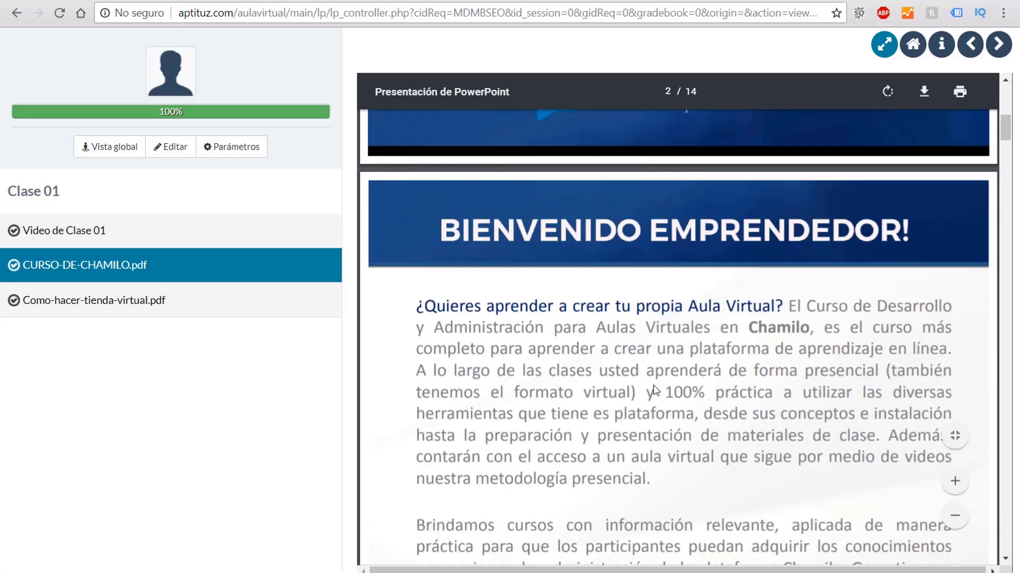
scroll(654, 389, down, 12)
scroll(654, 387, down, 5)
scroll(654, 388, up, 1)
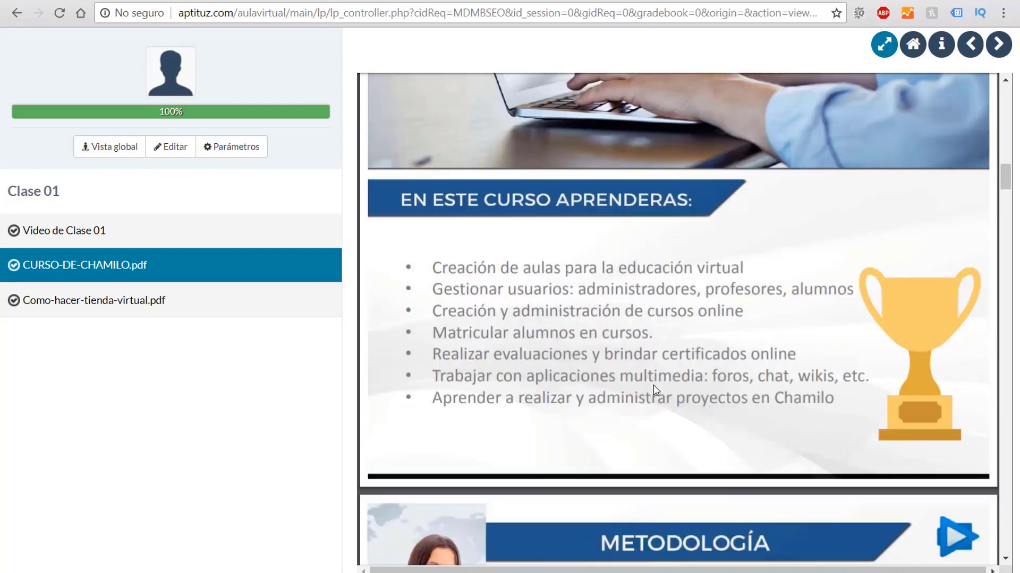
scroll(653, 387, down, 4)
scroll(654, 387, up, 8)
scroll(653, 390, up, 13)
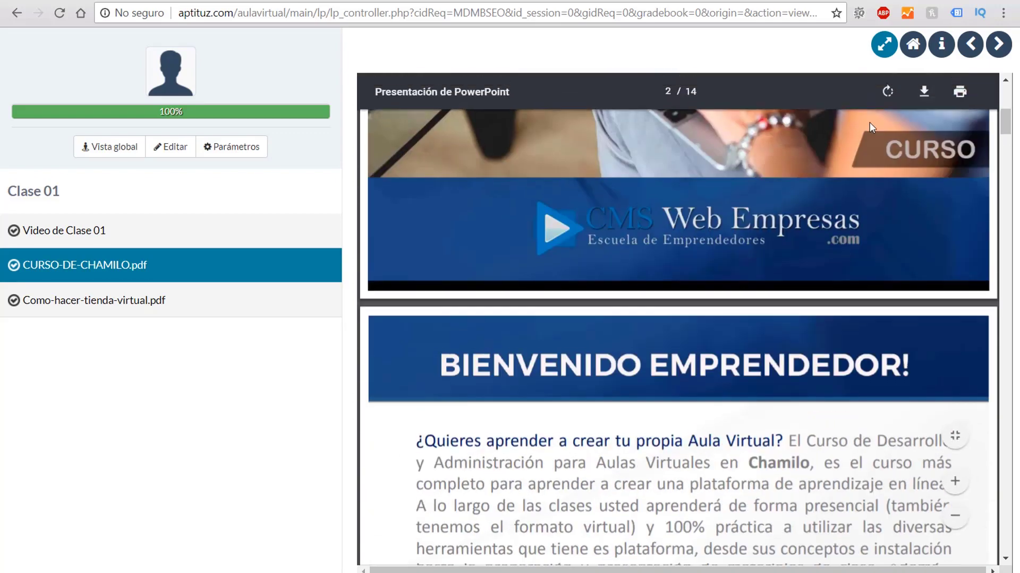
- Advance to Como-hacer-tienda-virtual.pdf in the lesson and look through its first pages
click(1000, 50)
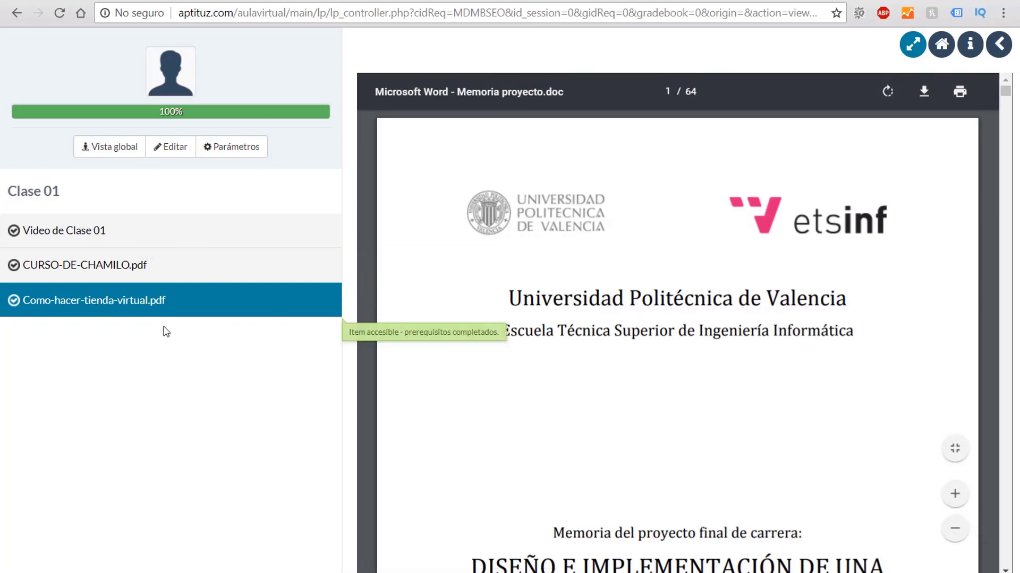
scroll(613, 271, down, 1)
scroll(615, 273, down, 5)
scroll(605, 293, up, 6)
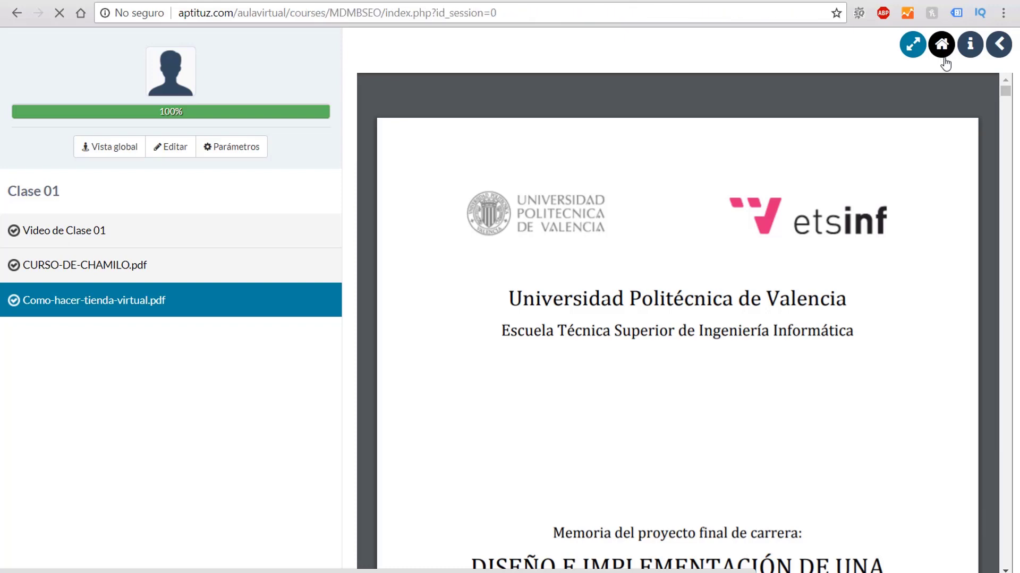
- Open Lecciones from the course home page, check the progress of Clase 01 and switch to the student view
scroll(690, 207, down, 1)
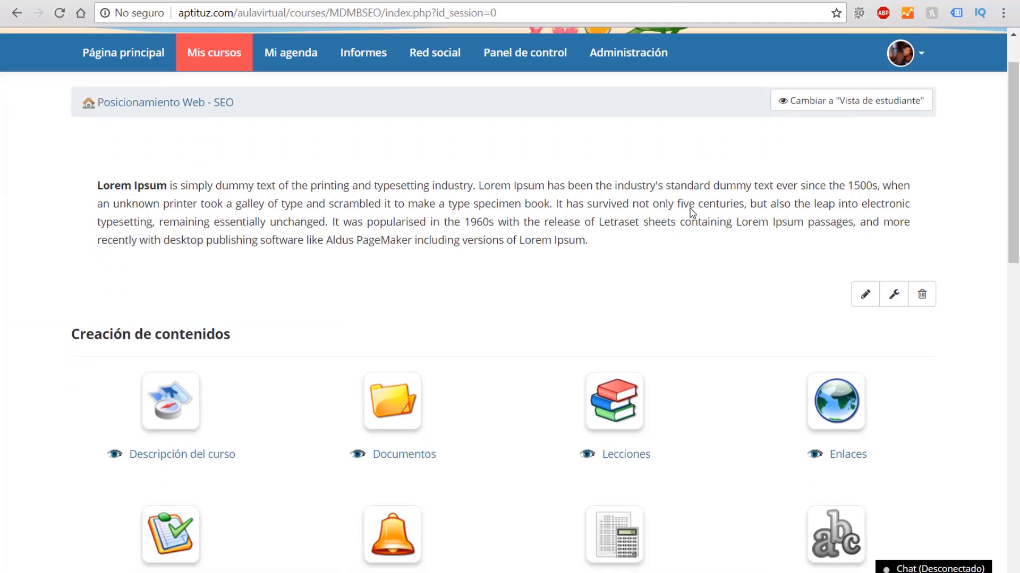
click(617, 401)
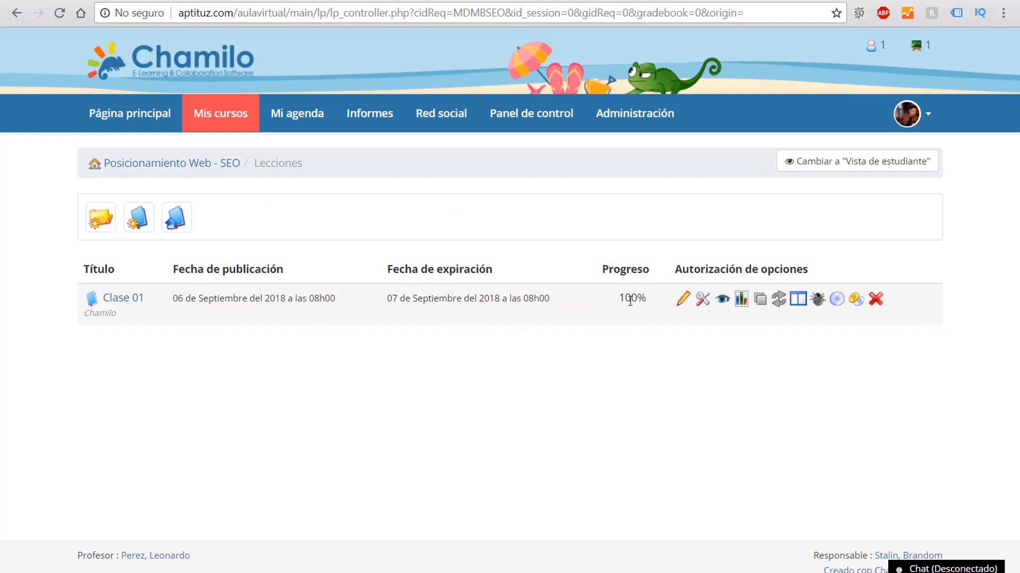
drag(621, 298, 648, 301)
click(858, 166)
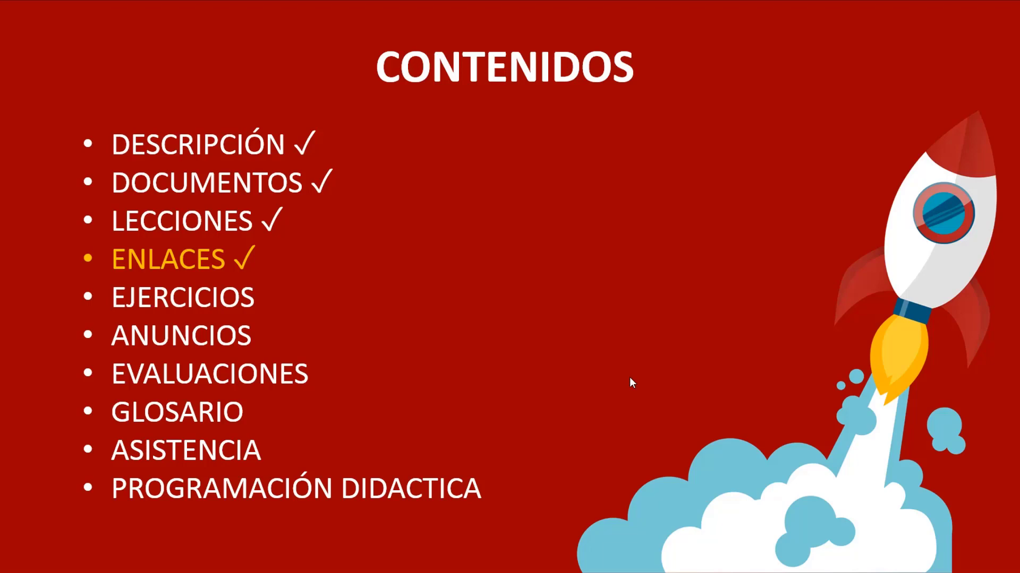
- Leave the slide show, switch back to the Chamilo course in the browser and open Enlaces
key(Escape)
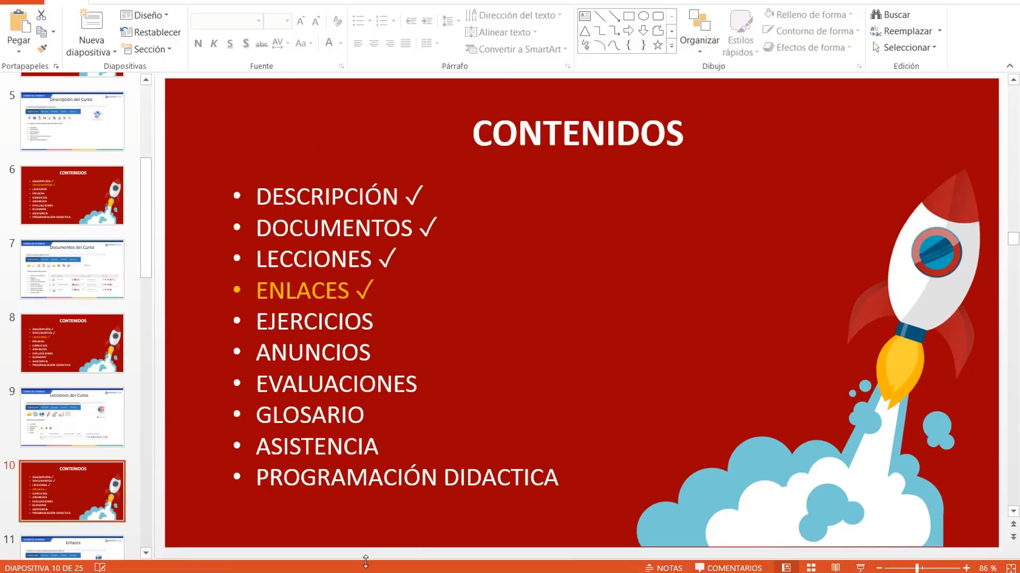
key(alt+Tab)
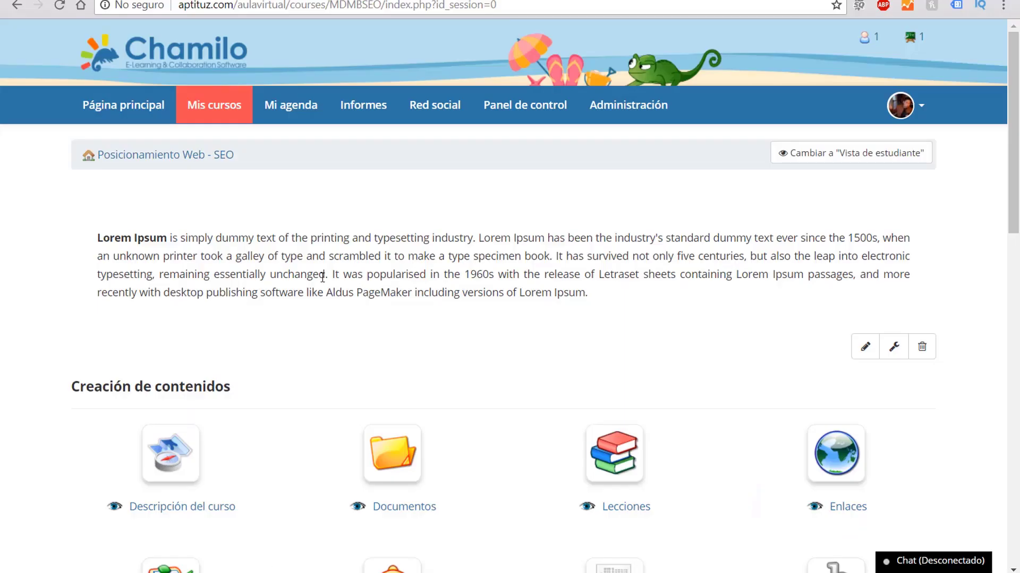
scroll(670, 380, down, 1)
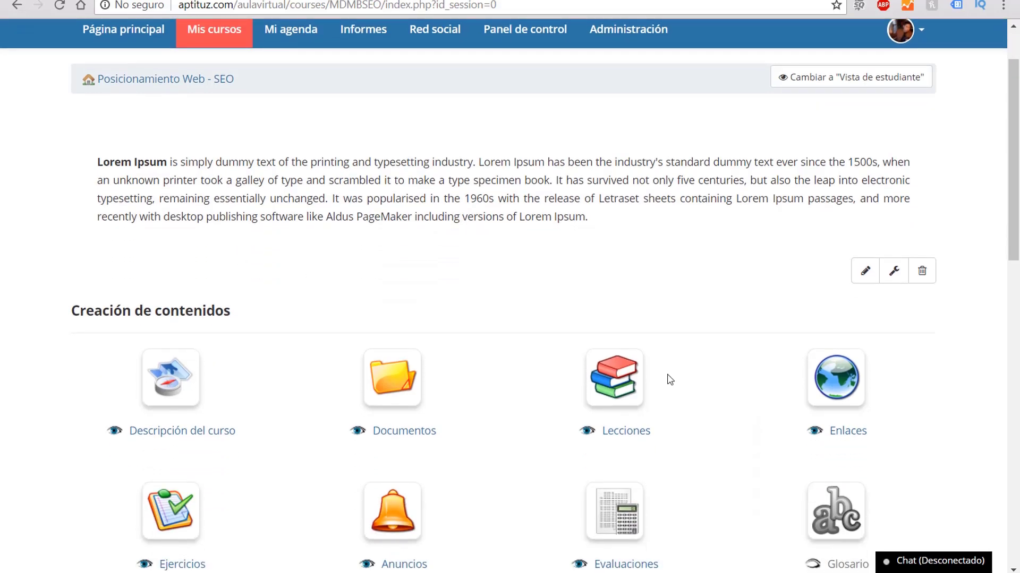
click(835, 389)
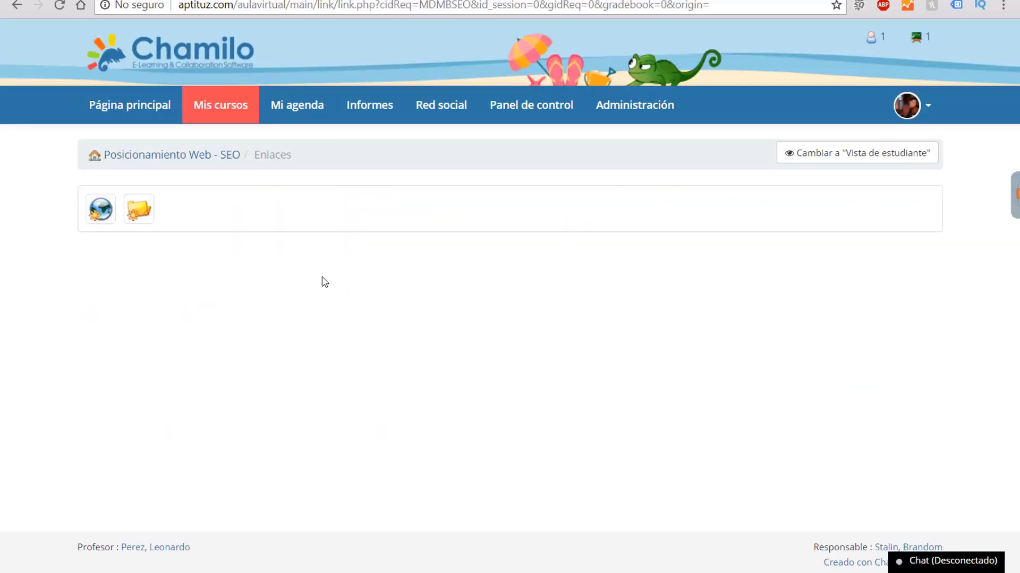
- Add a link category named "Enlaces recomendados clase 01"
click(147, 216)
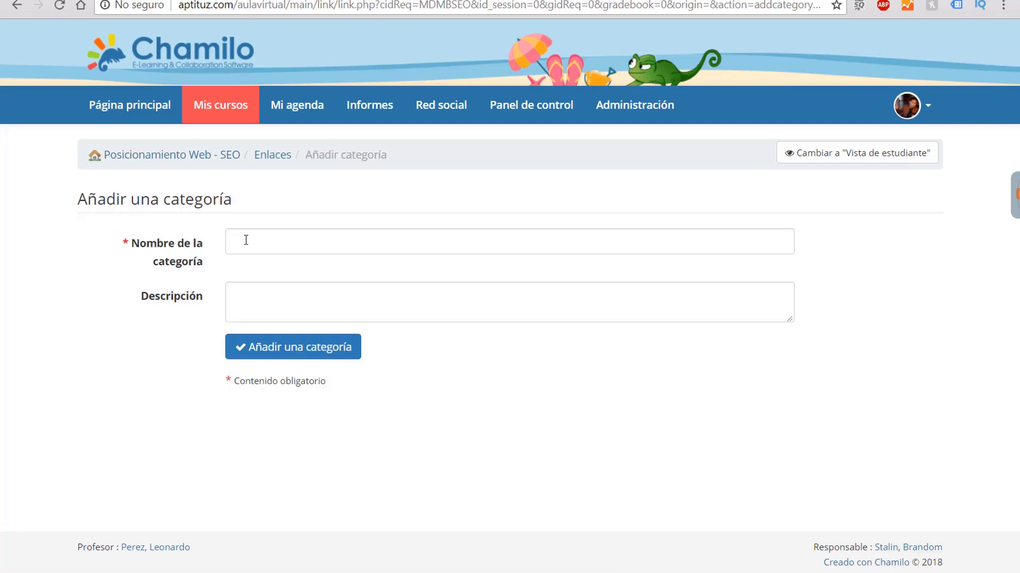
click(246, 240)
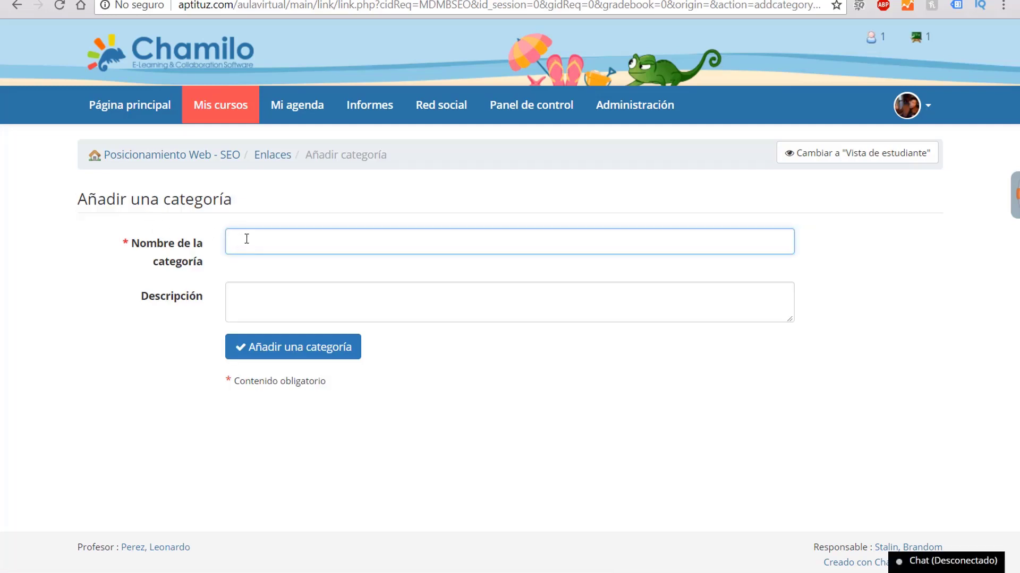
text(Enlaces recomend)
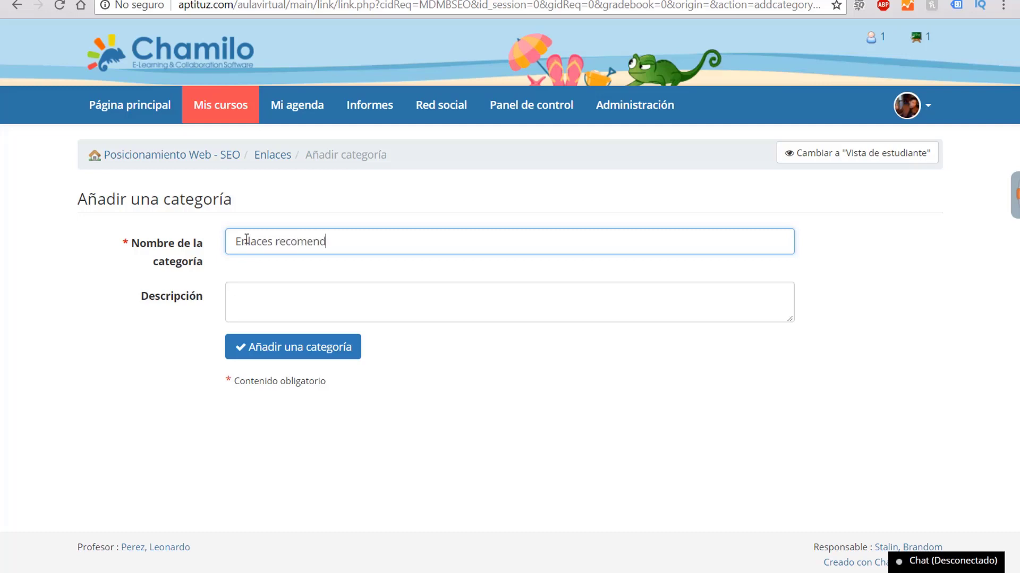
text(adi)
click(282, 350)
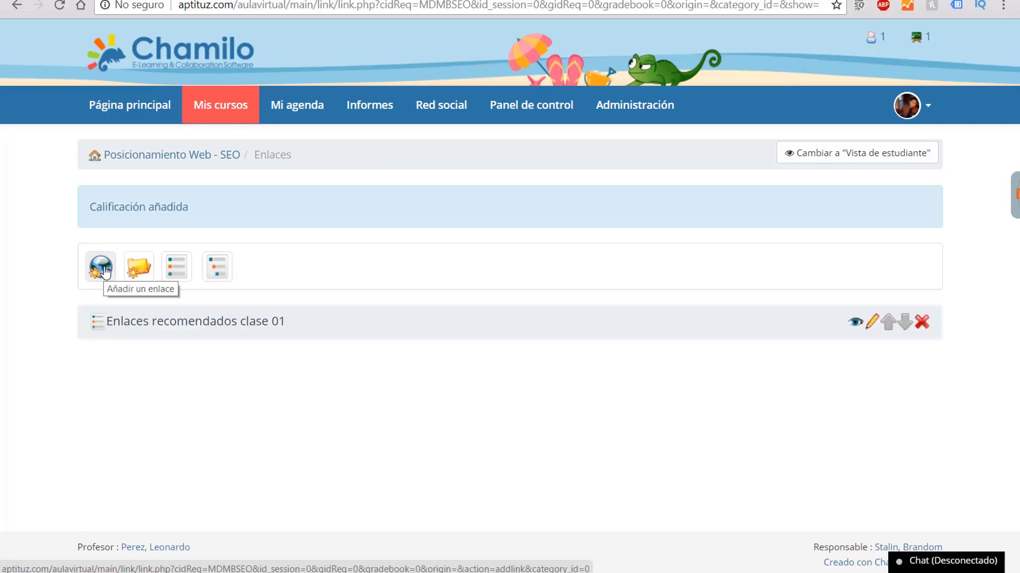
click(105, 272)
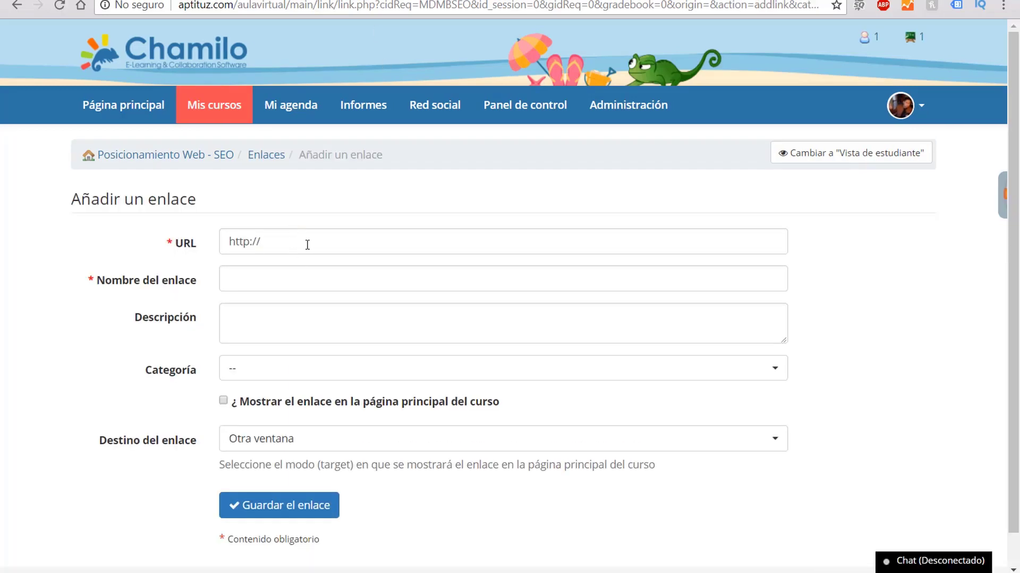
key(ctrl+t)
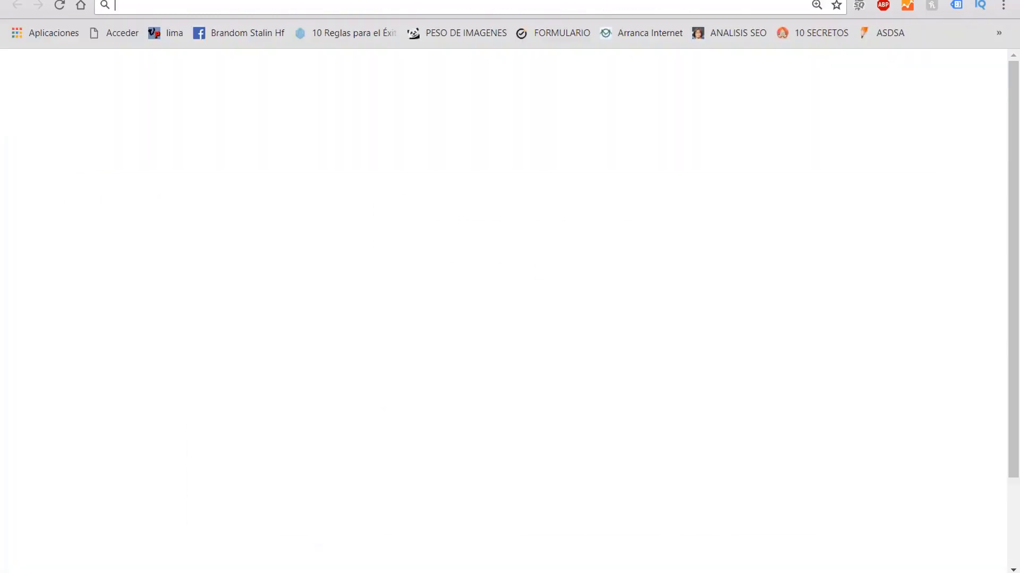
text(cm)
key(Return)
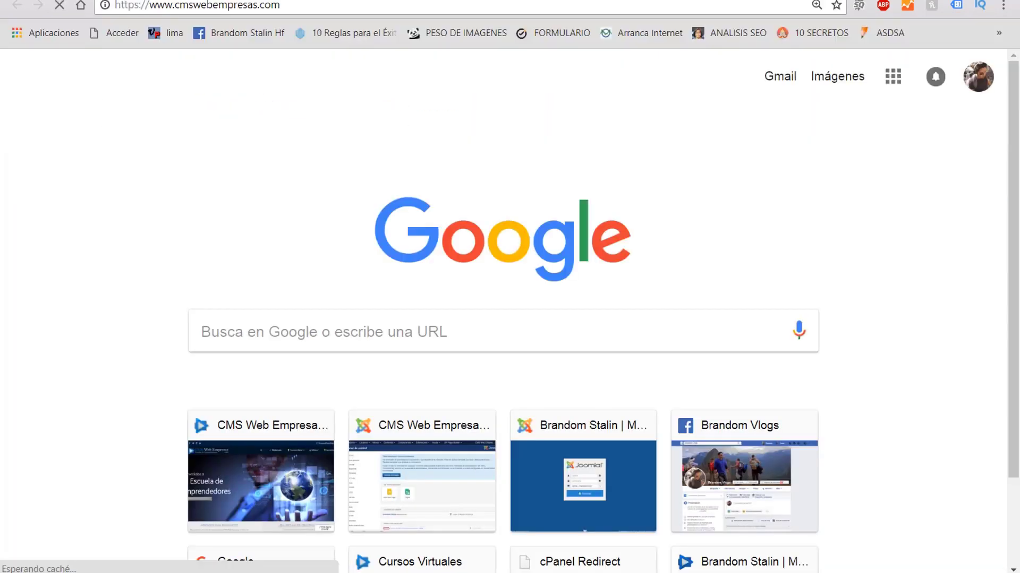
click(270, 5)
key(ctrl+c)
right_click(272, 6)
click(326, 58)
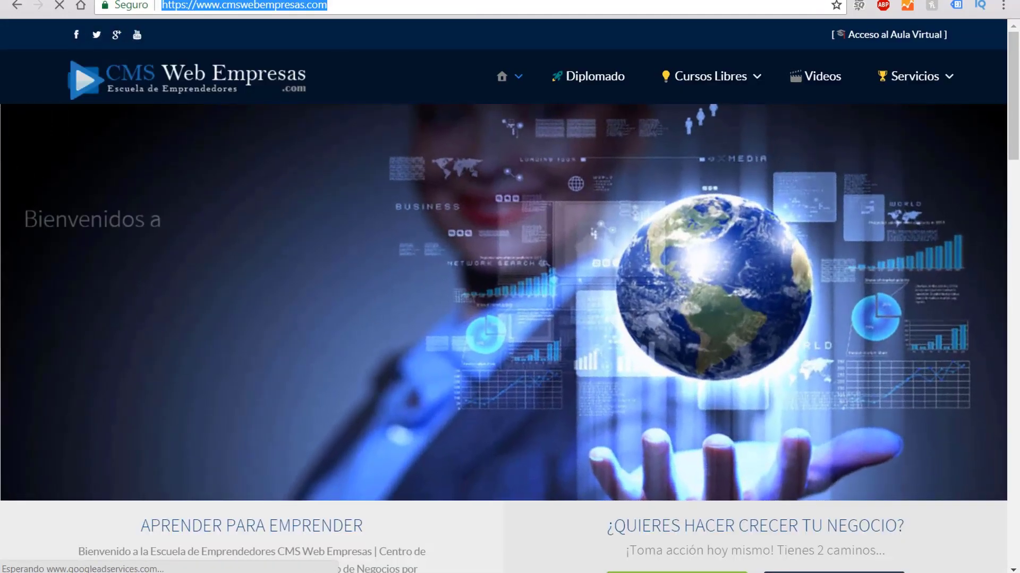
key(ctrl+Tab)
drag(283, 245, 206, 247)
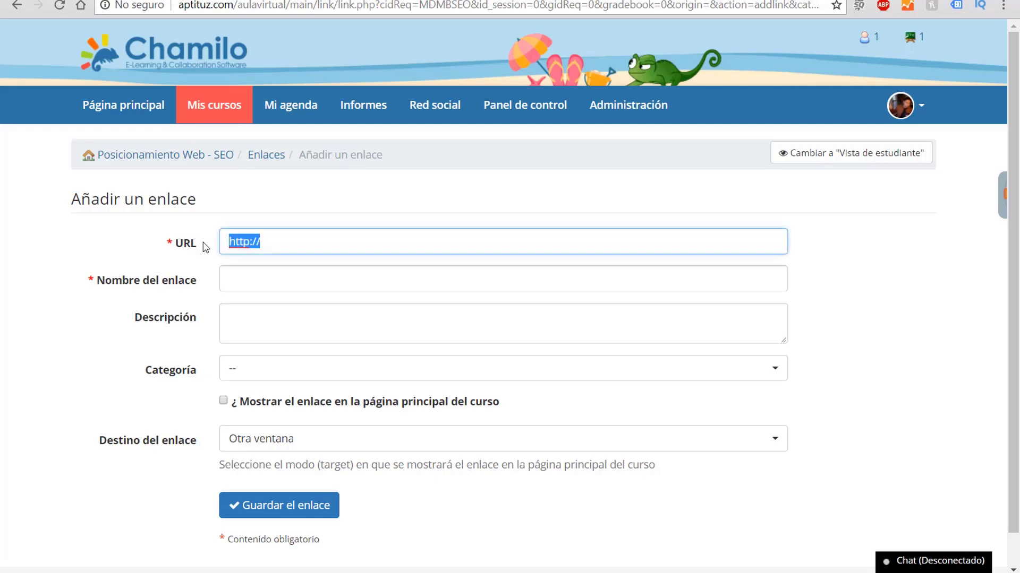
key(BackSpace)
key(ctrl+v)
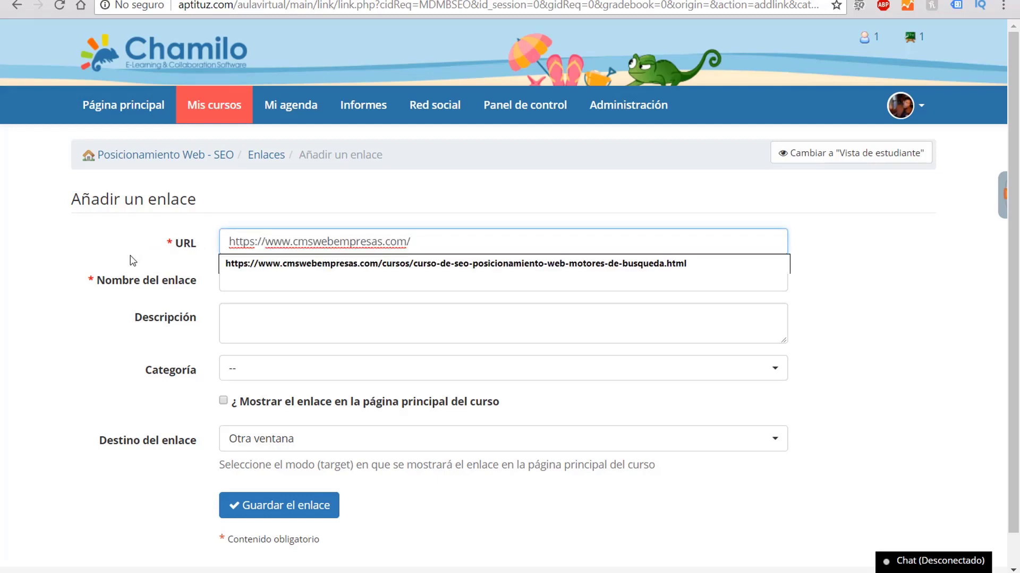
key(Escape)
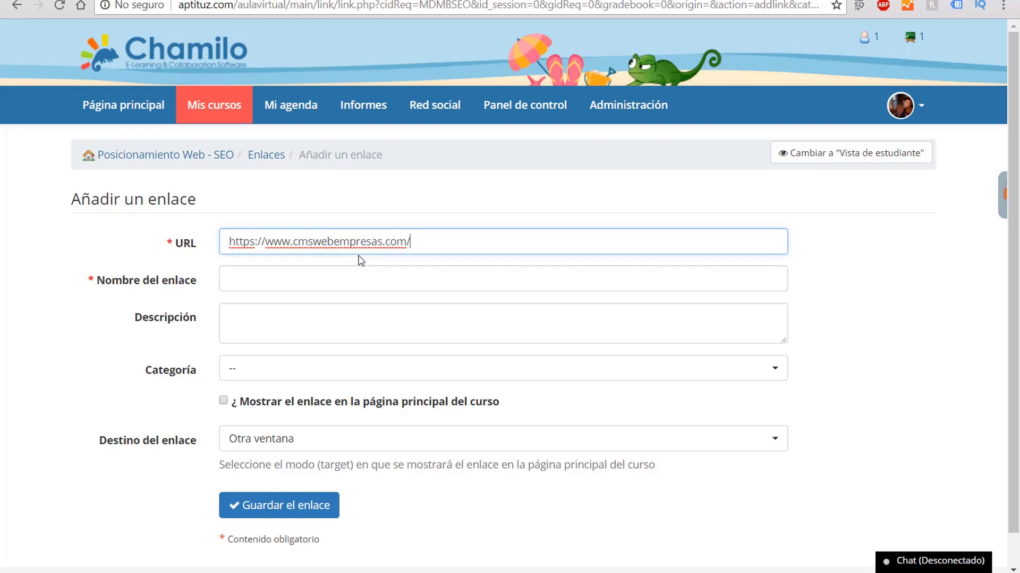
- Name the link "Web de Cursos" and assign it to the category "Enlaces recomendados clase 01"
click(295, 281)
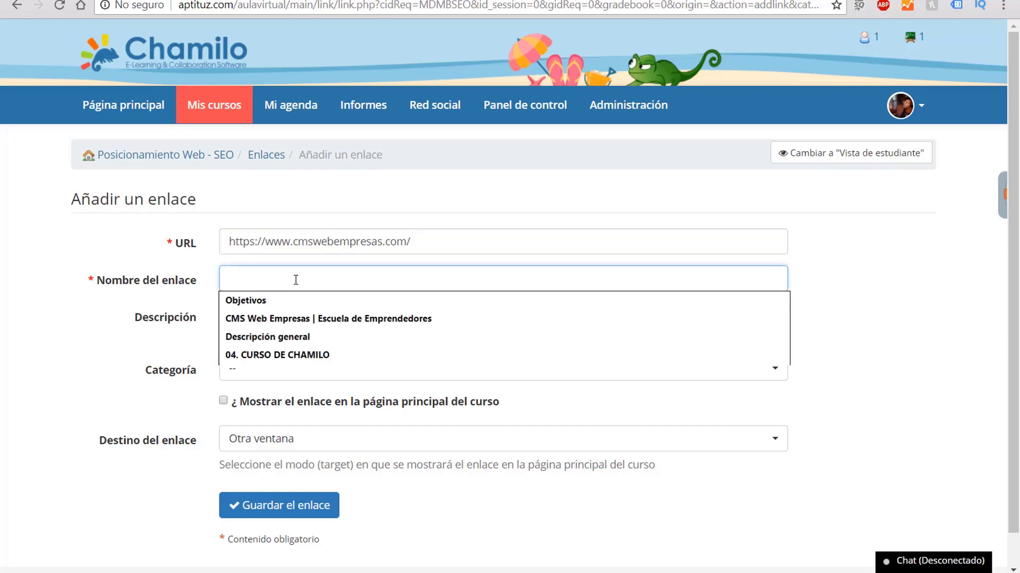
text(Web de Cursos)
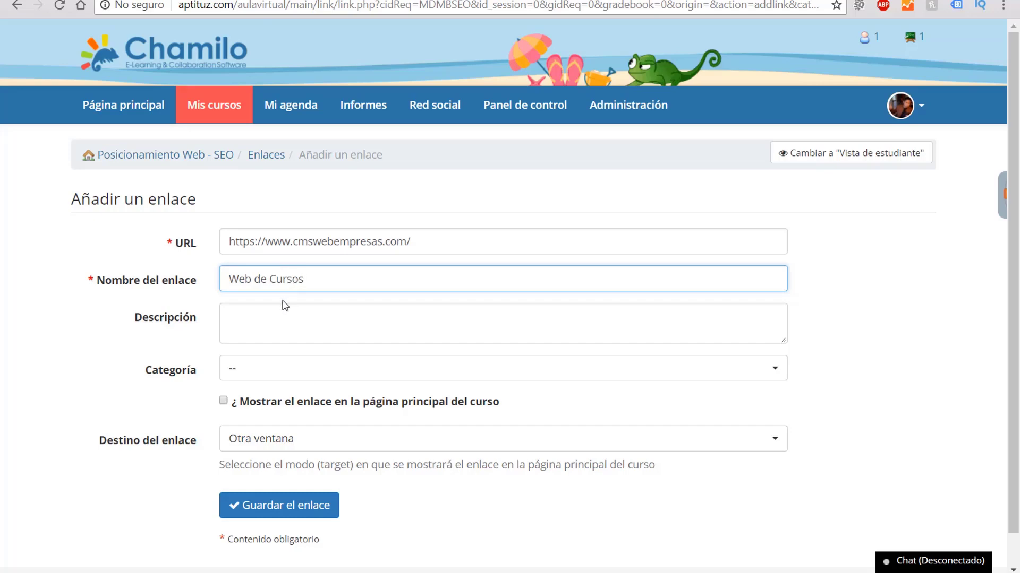
click(281, 304)
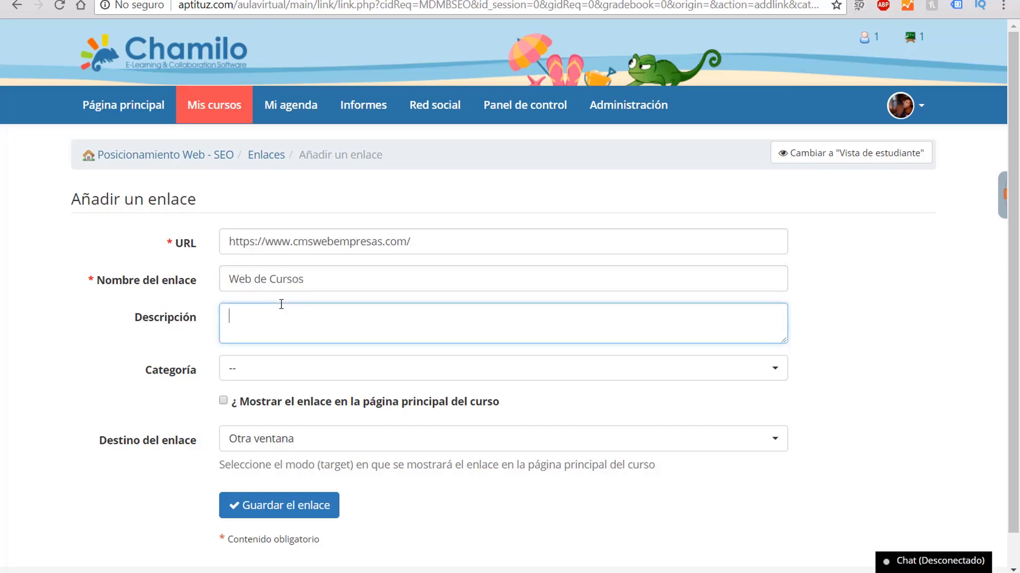
click(256, 369)
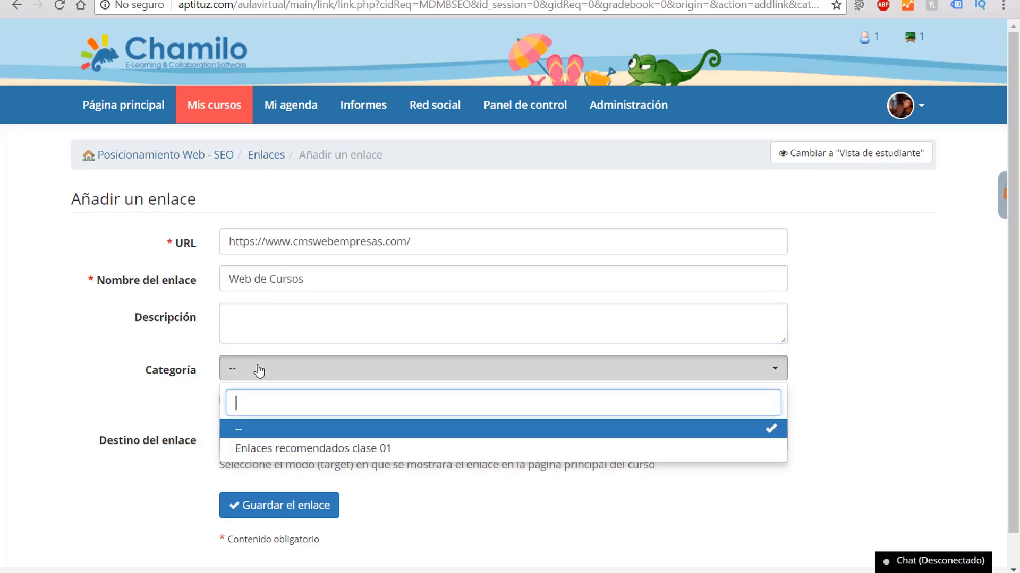
click(280, 449)
- Show the link on the course home page, keep Otra ventana as its target and save the link
scroll(228, 406, down, 1)
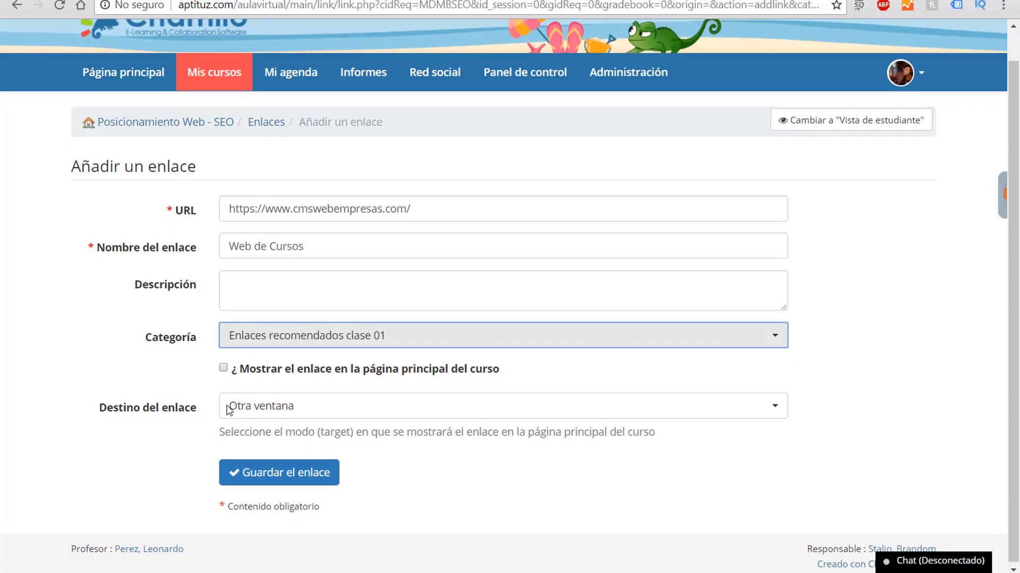
click(224, 366)
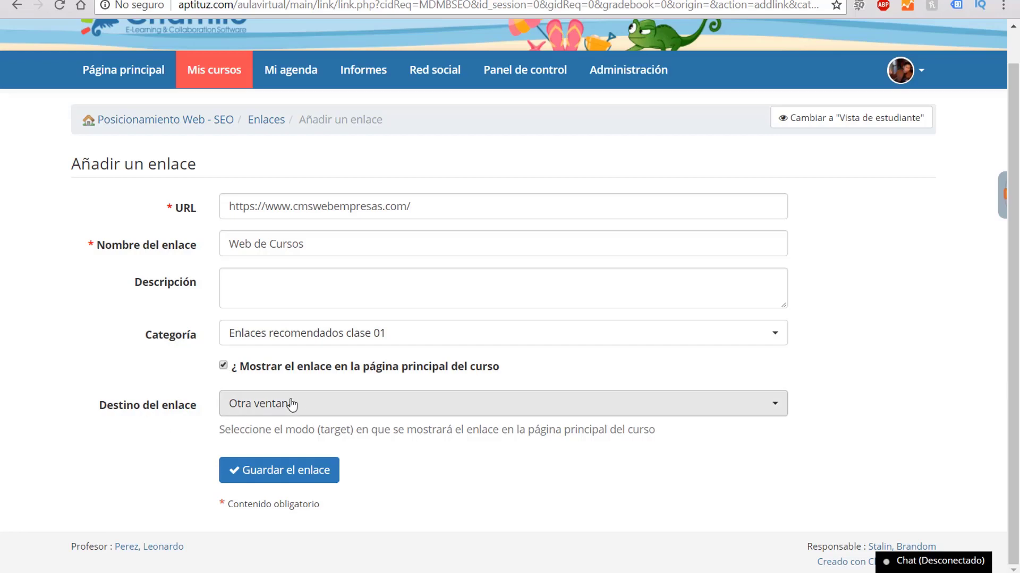
click(323, 407)
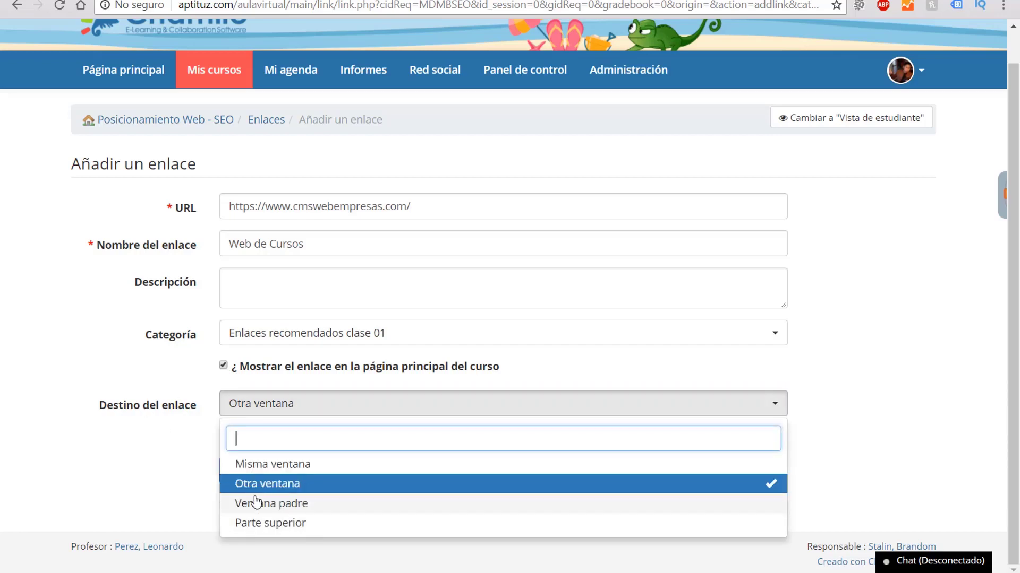
click(266, 484)
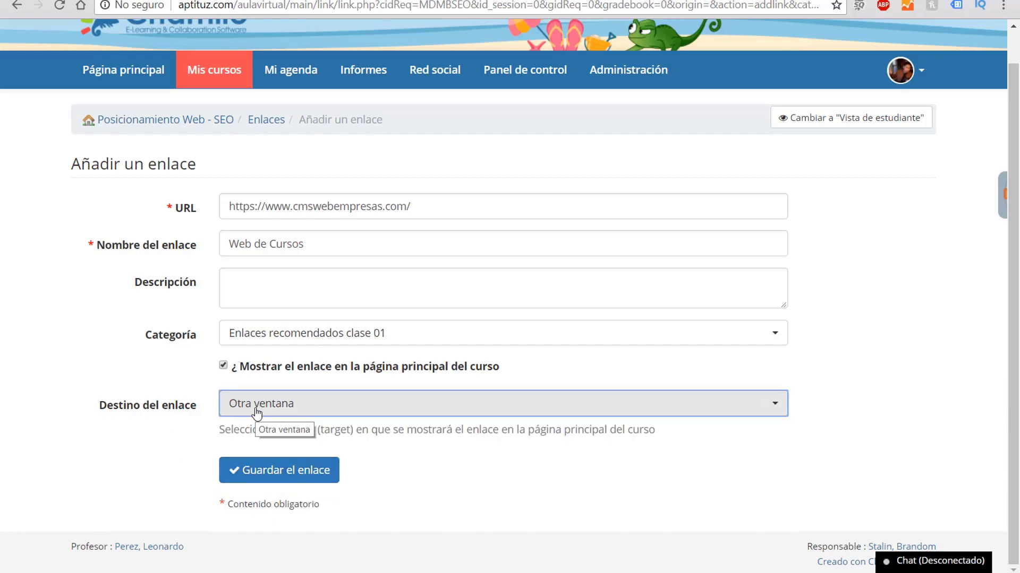
click(276, 469)
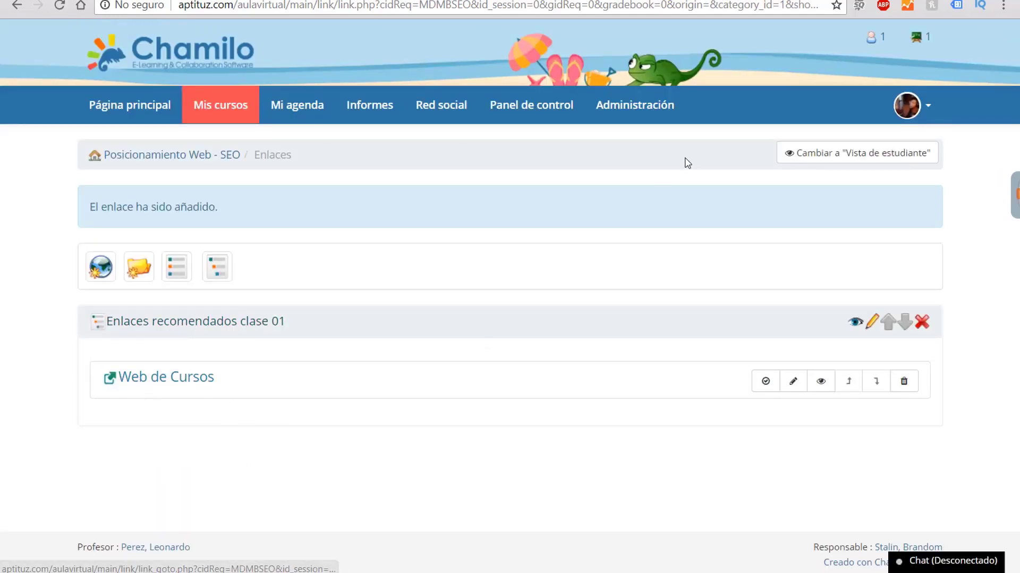
- Check the Enlaces page in student view and return to the Posicionamiento Web - SEO course home page
click(868, 157)
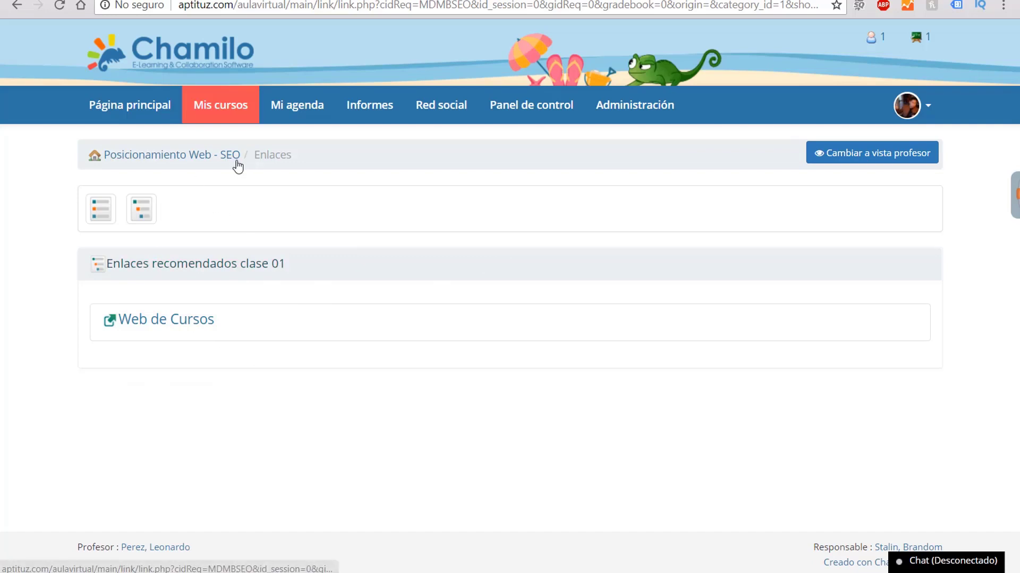
click(205, 158)
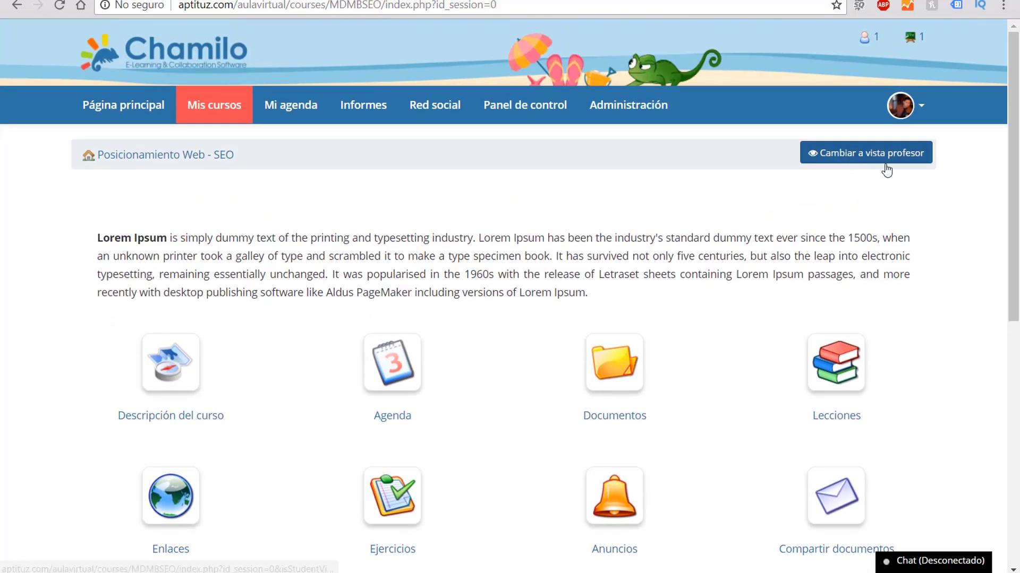
- Test the Web de Cursos link under Enlaces recomendados clase 01 as a student, then return to the course home page
scroll(828, 195, down, 1)
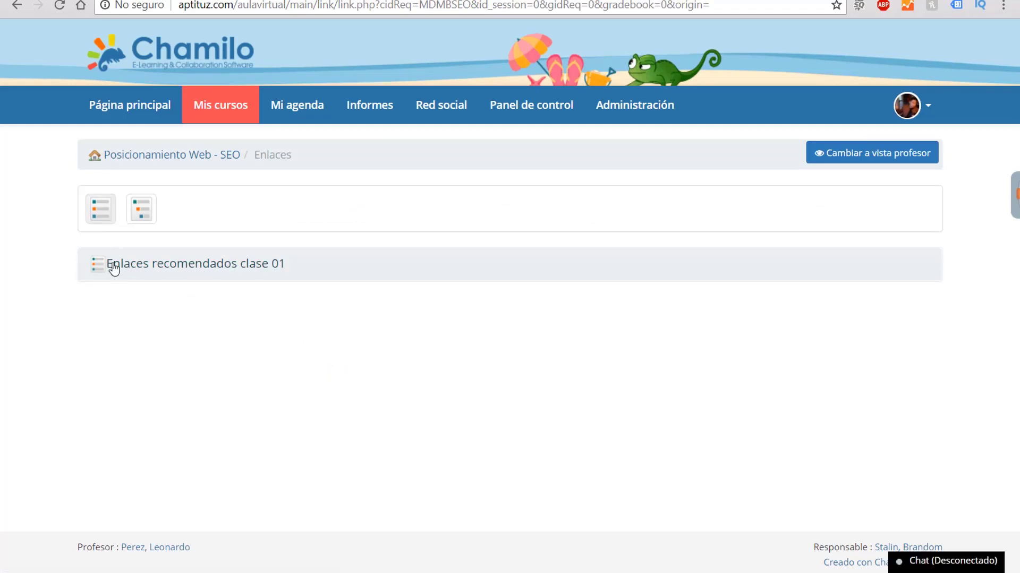
click(189, 266)
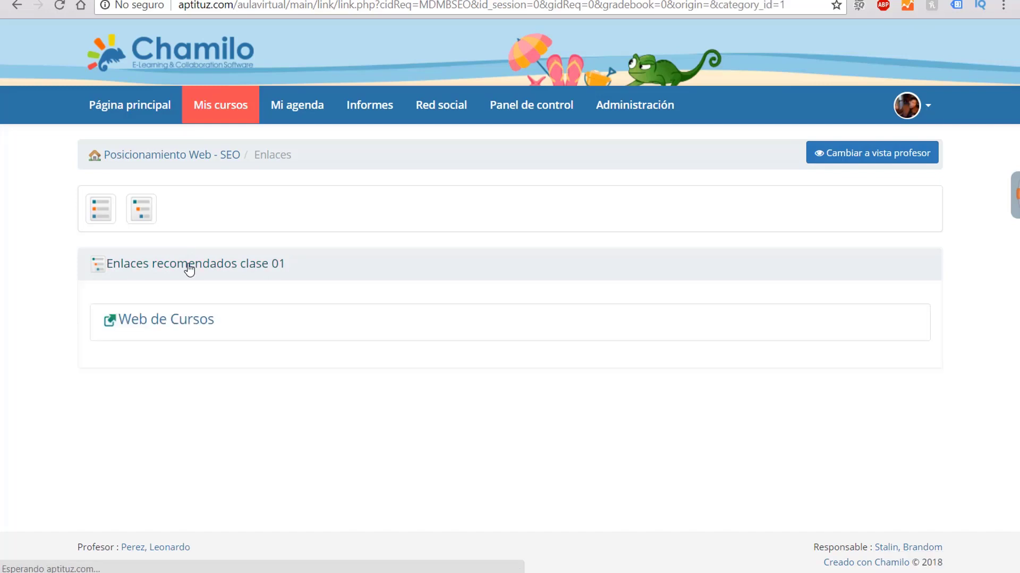
click(184, 324)
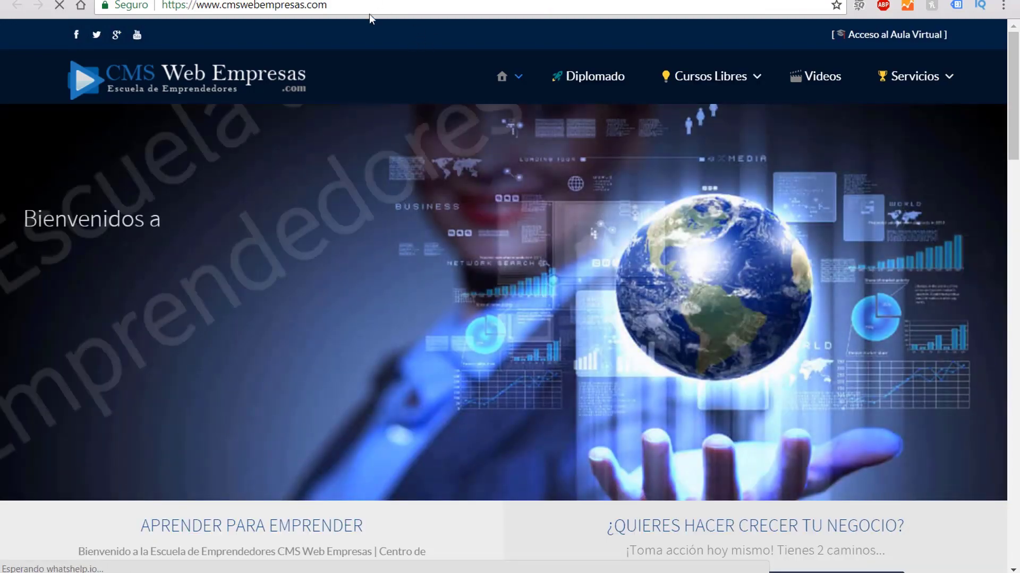
click(255, 1)
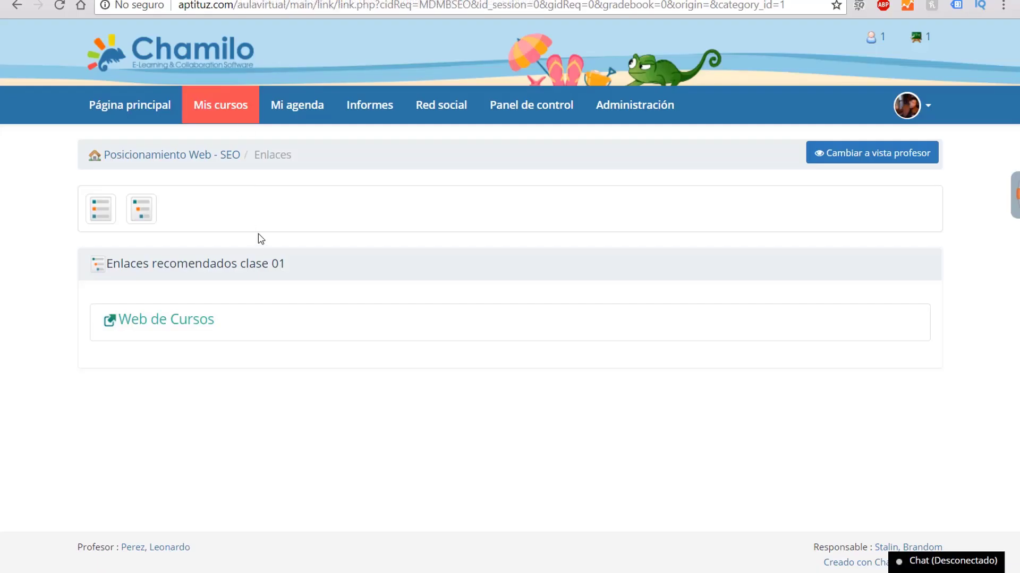
click(143, 159)
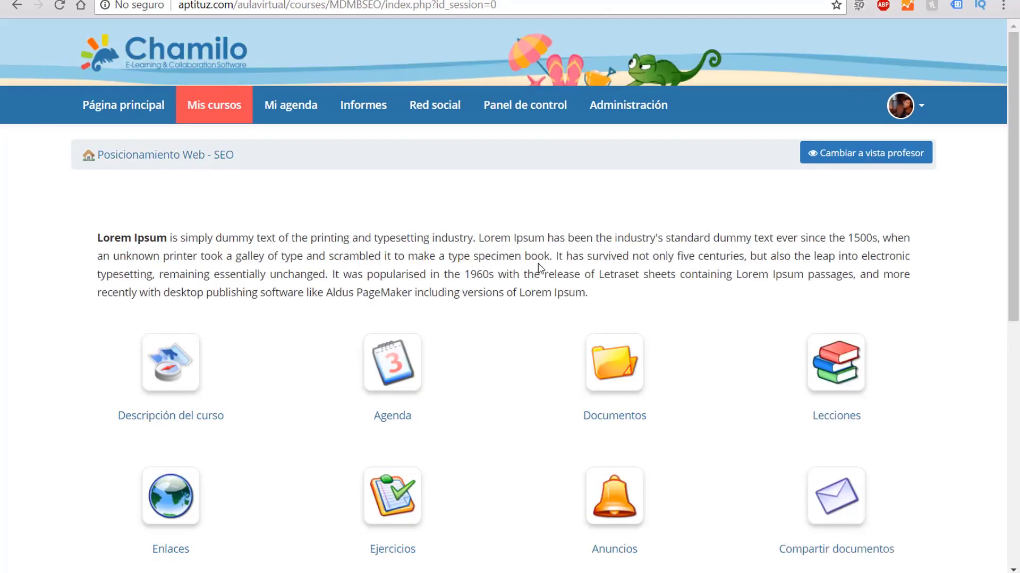
- Switch the course back to teacher view and open the Clase 01 lesson in Lecciones for editing its learning objects
scroll(539, 268, down, 1)
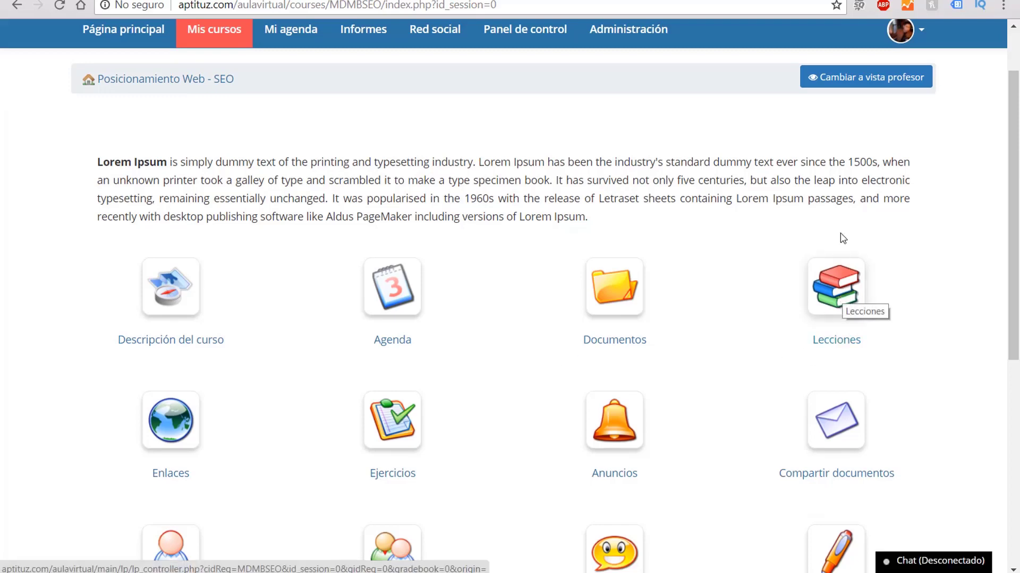
click(859, 85)
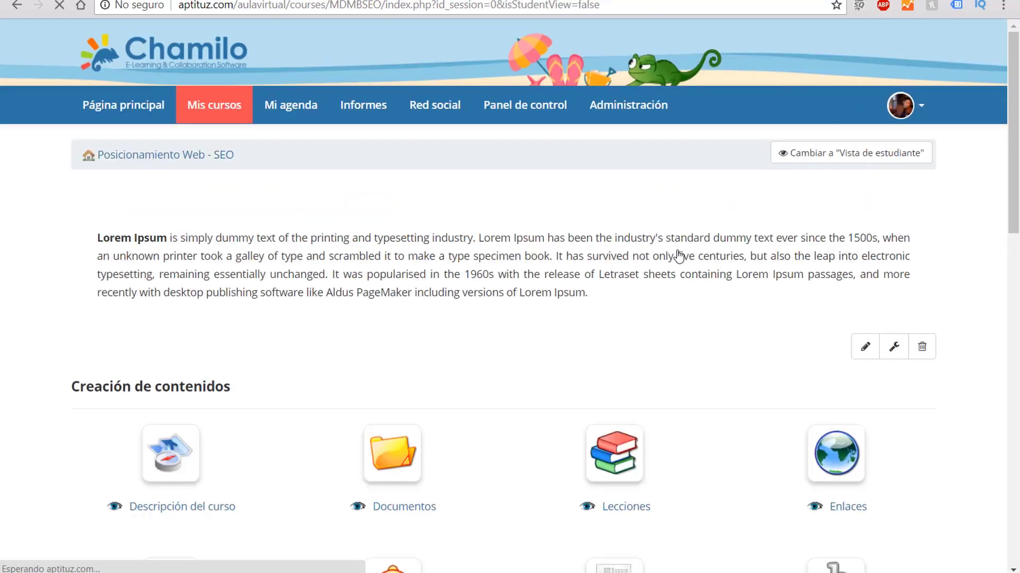
scroll(756, 272, down, 3)
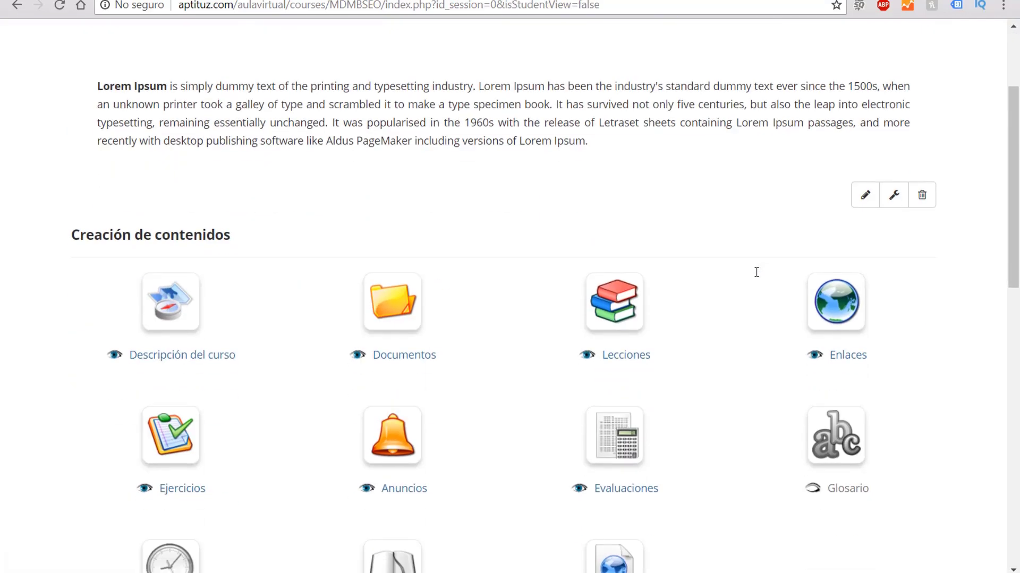
click(621, 311)
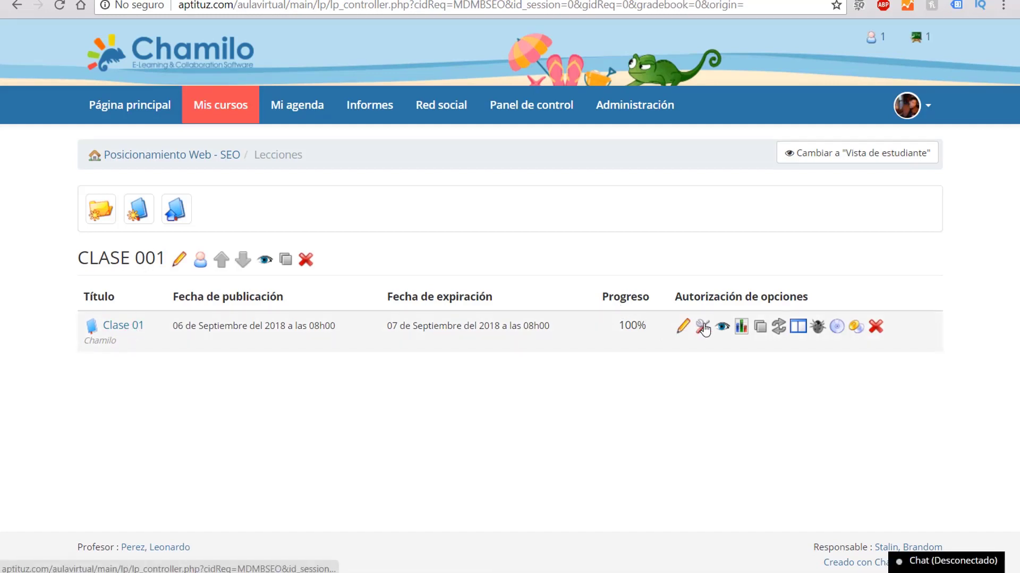
click(684, 328)
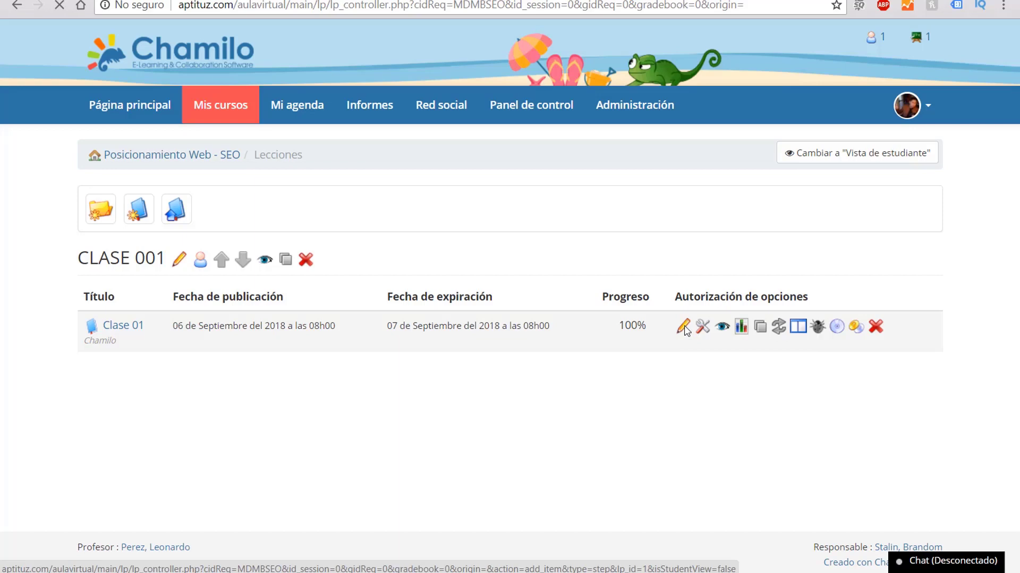
- Add the Web de Cursos link from Enlaces recomendados clase 01 to the Clase 01 lesson, below Como-hacer-tienda-virtual.pdf
scroll(619, 363, down, 1)
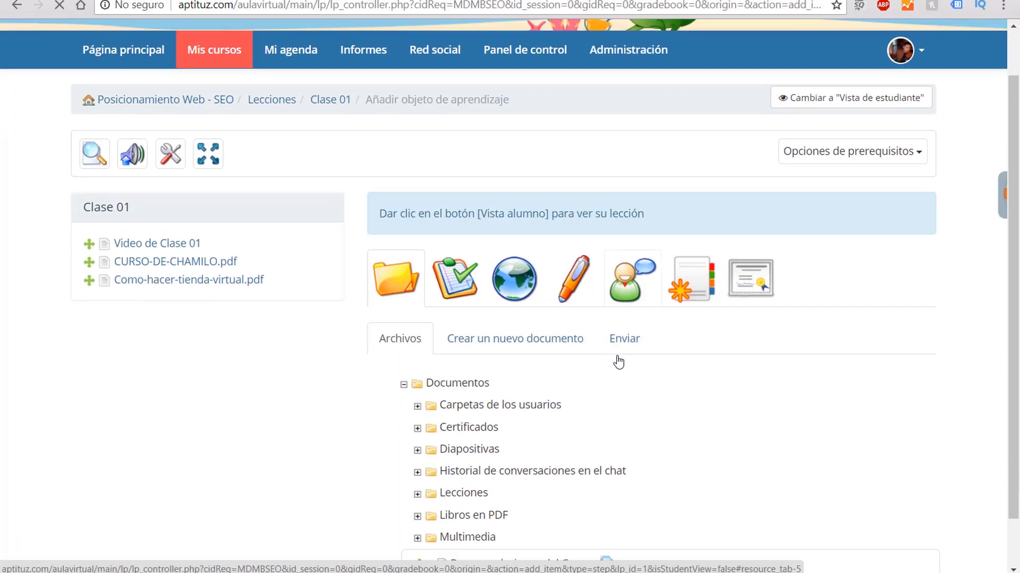
scroll(618, 363, down, 1)
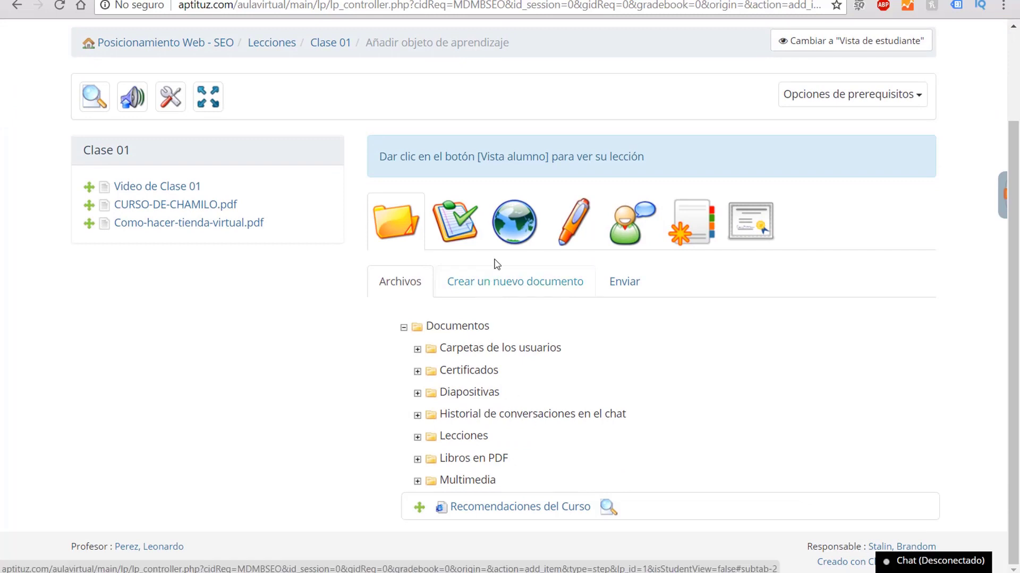
click(521, 236)
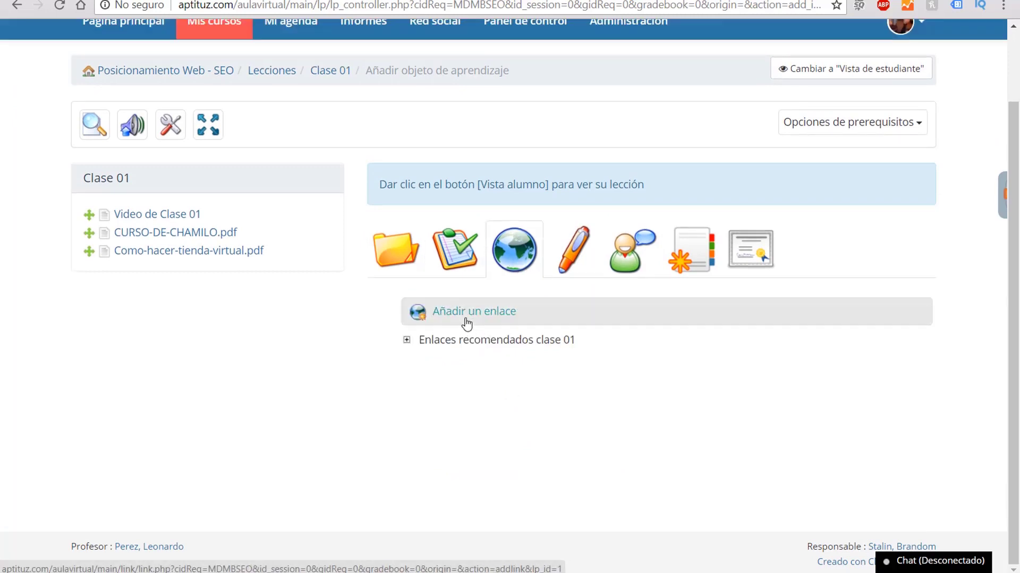
click(478, 340)
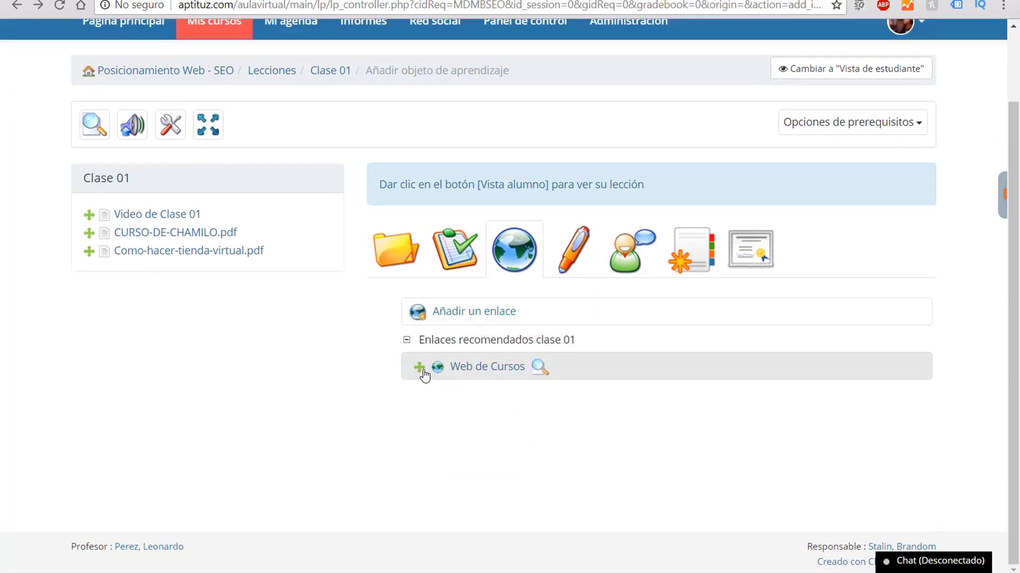
drag(419, 367, 114, 269)
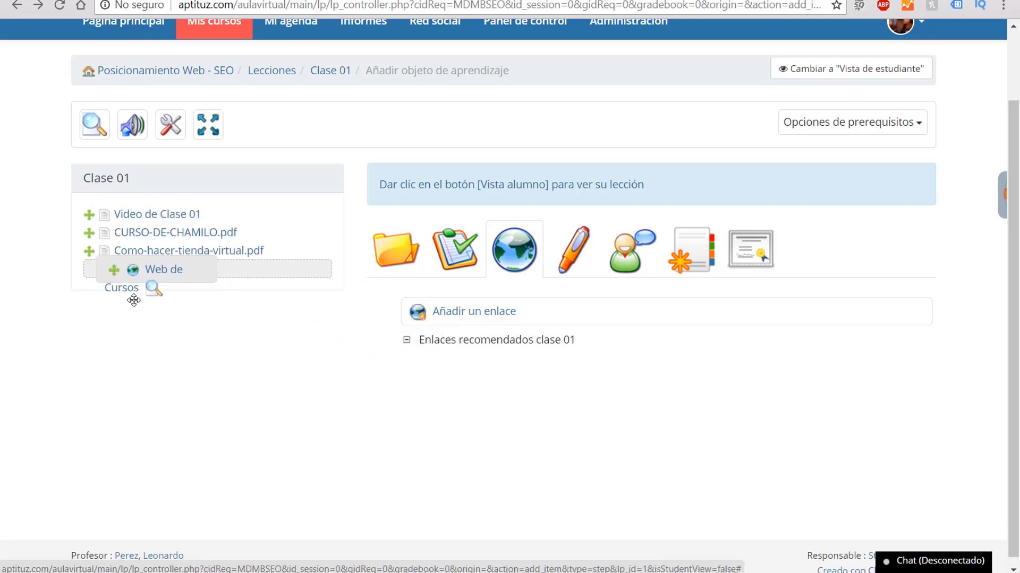